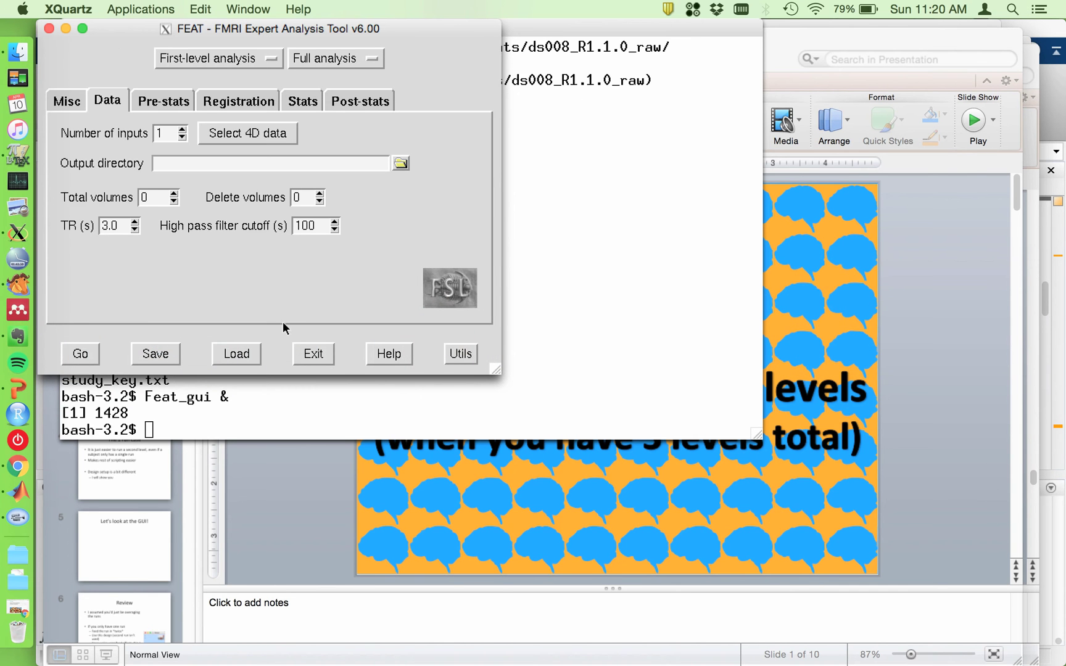
- Switch FEAT to Higher-level analysis with lower-level FEAT directories as the inputs
click(268, 62)
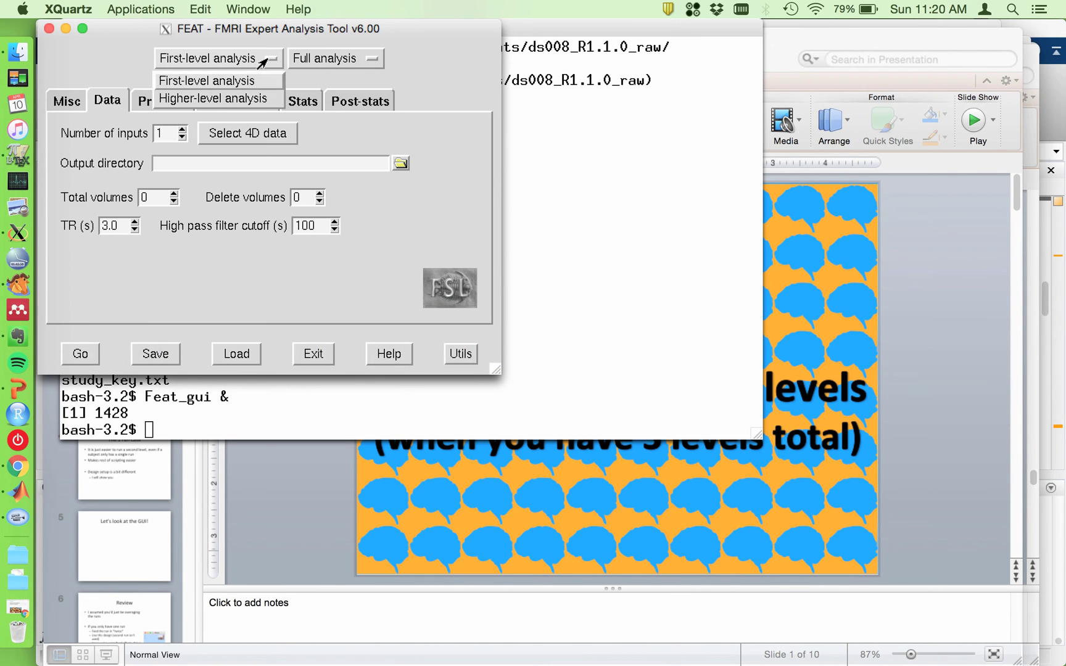
click(256, 99)
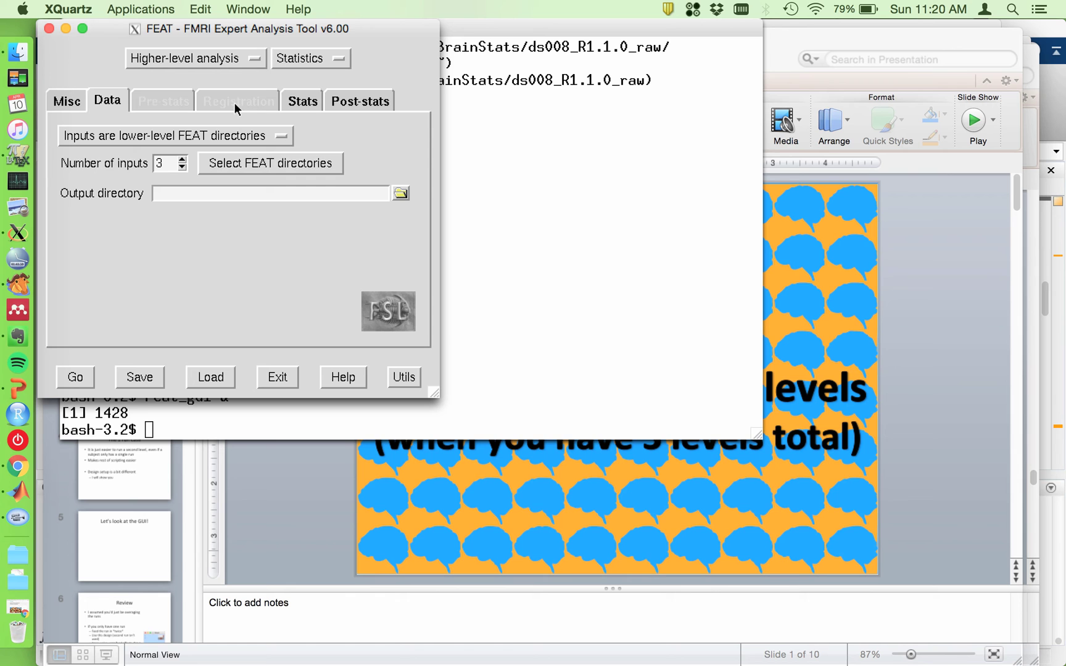
click(258, 140)
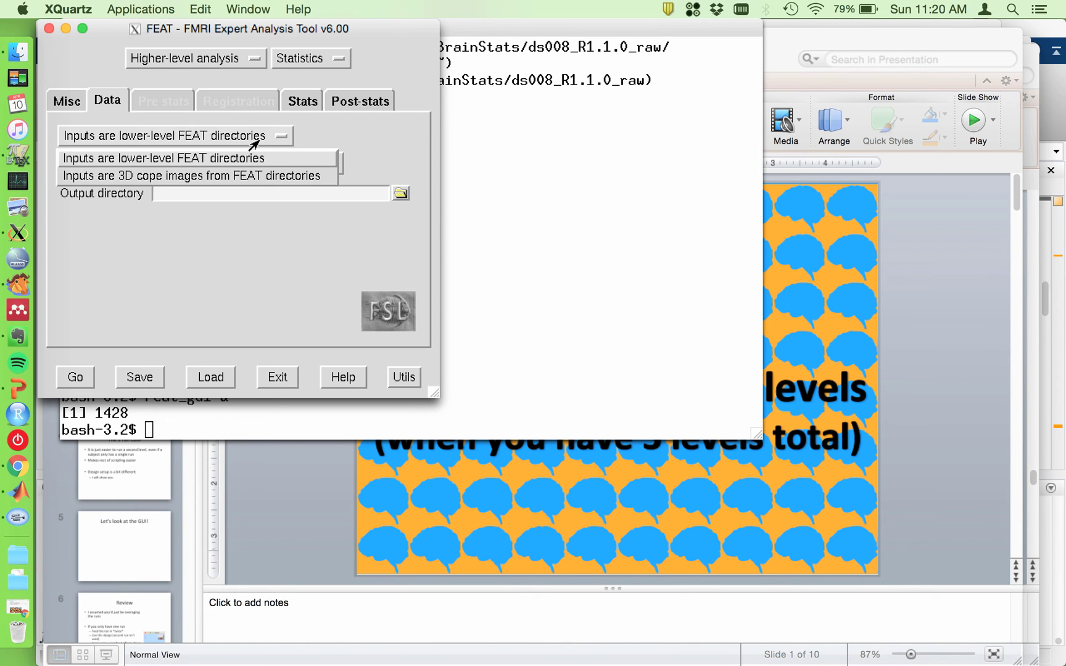
click(237, 164)
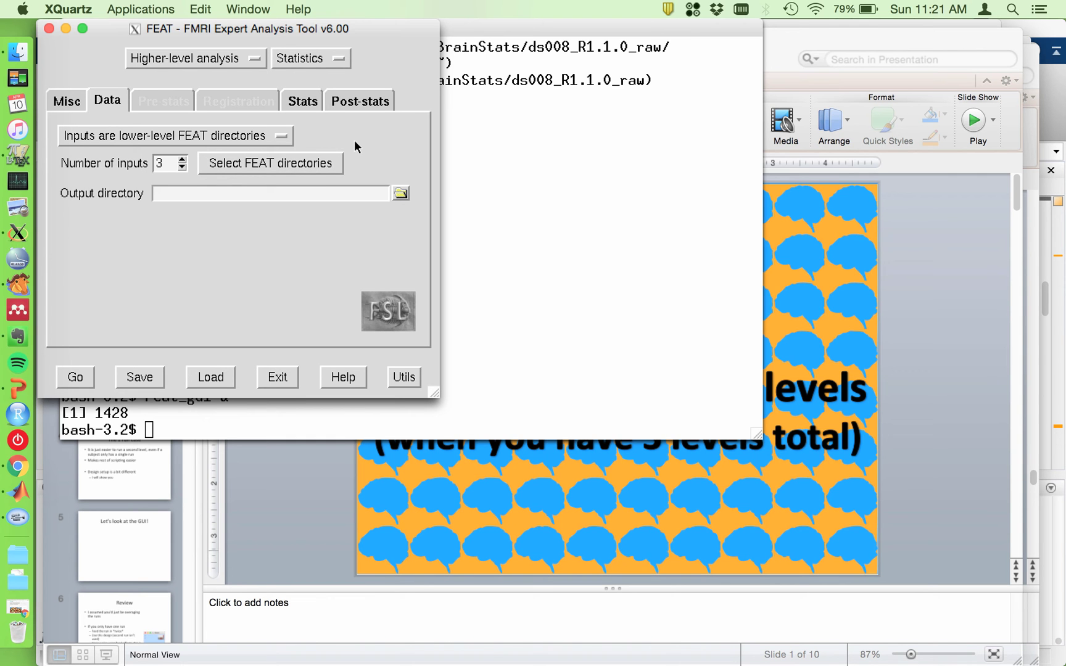
- Open and close the Select input data list unfilled, then view the Stats settings with FLAME 1
click(301, 163)
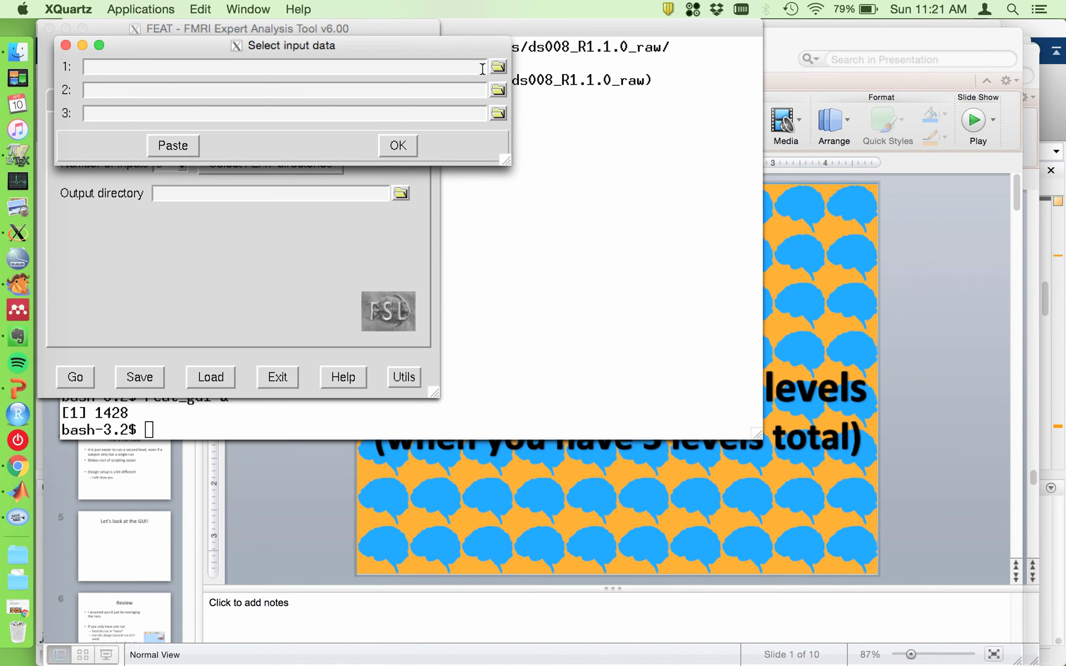
click(65, 45)
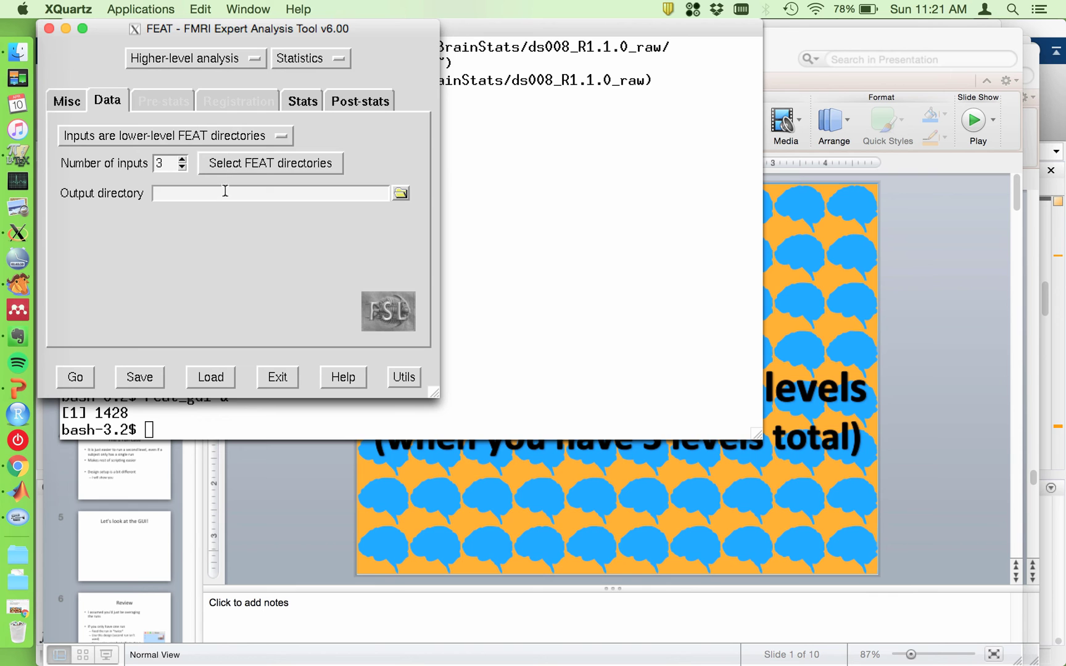
click(303, 104)
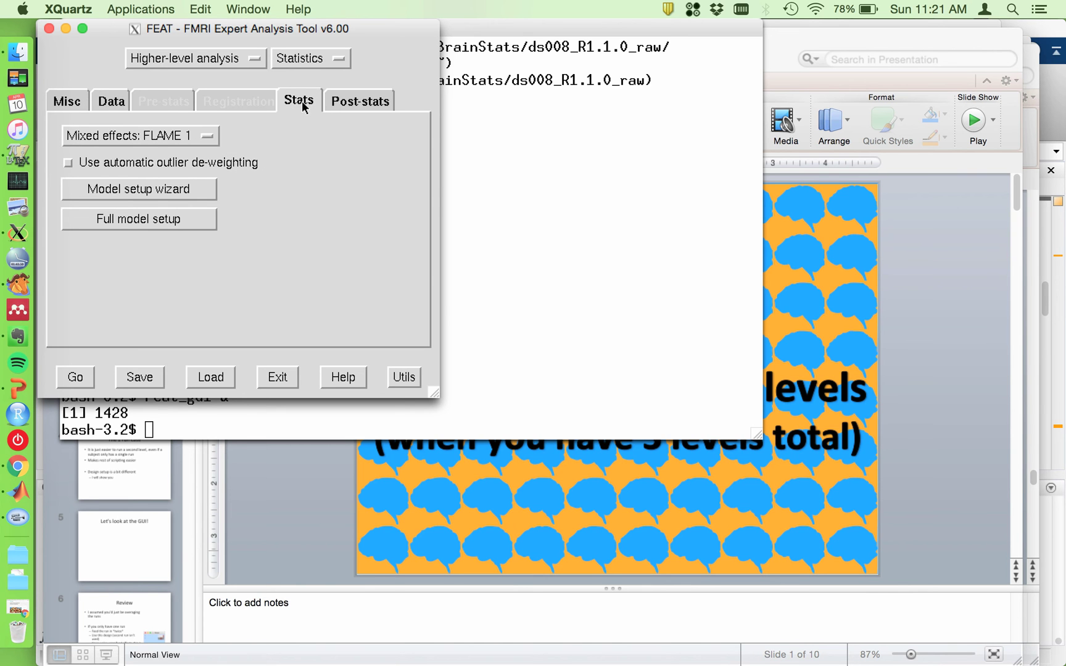
- Look through the model type list, leave FLAME 1 selected, and return to the Data tab
click(190, 137)
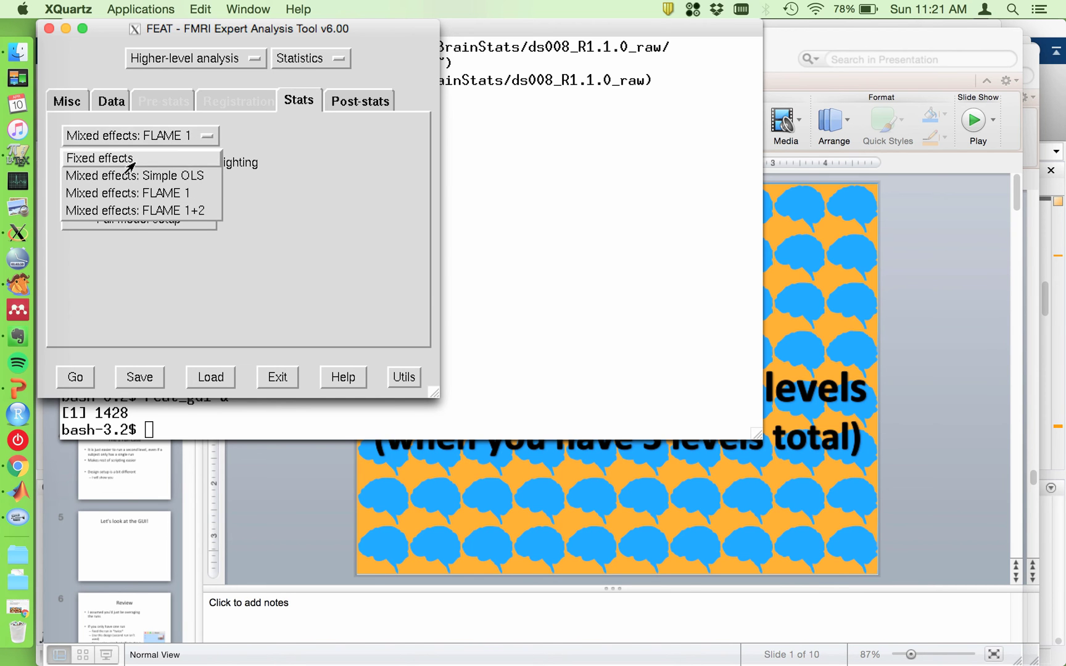
click(294, 160)
click(112, 103)
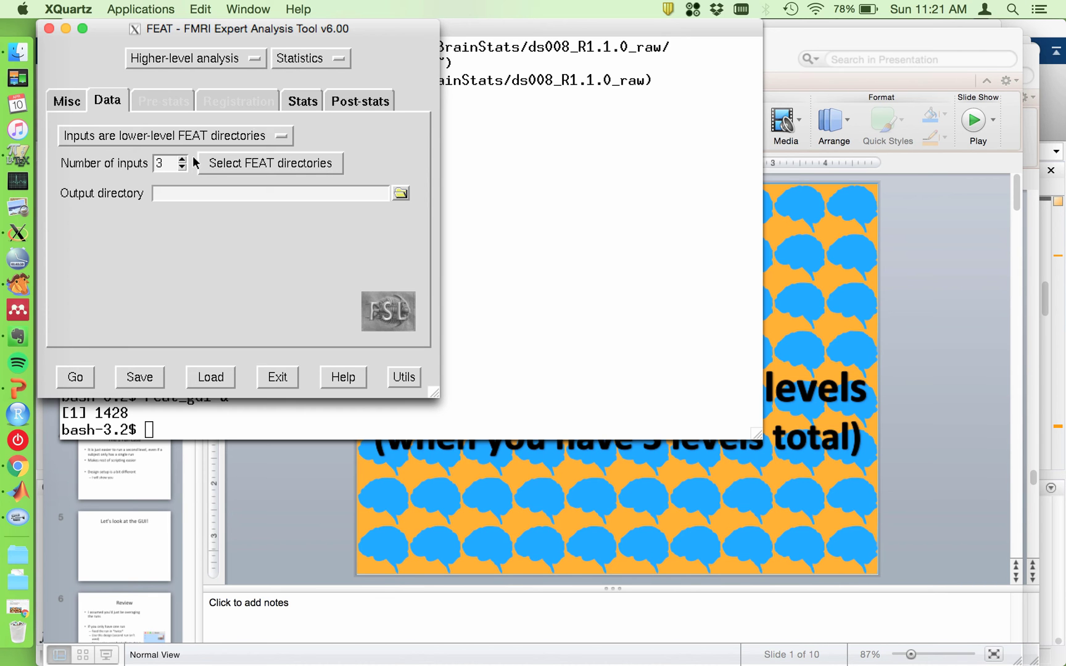
- Choose Fixed effects as the higher-level model and set Number of inputs to 2
click(299, 102)
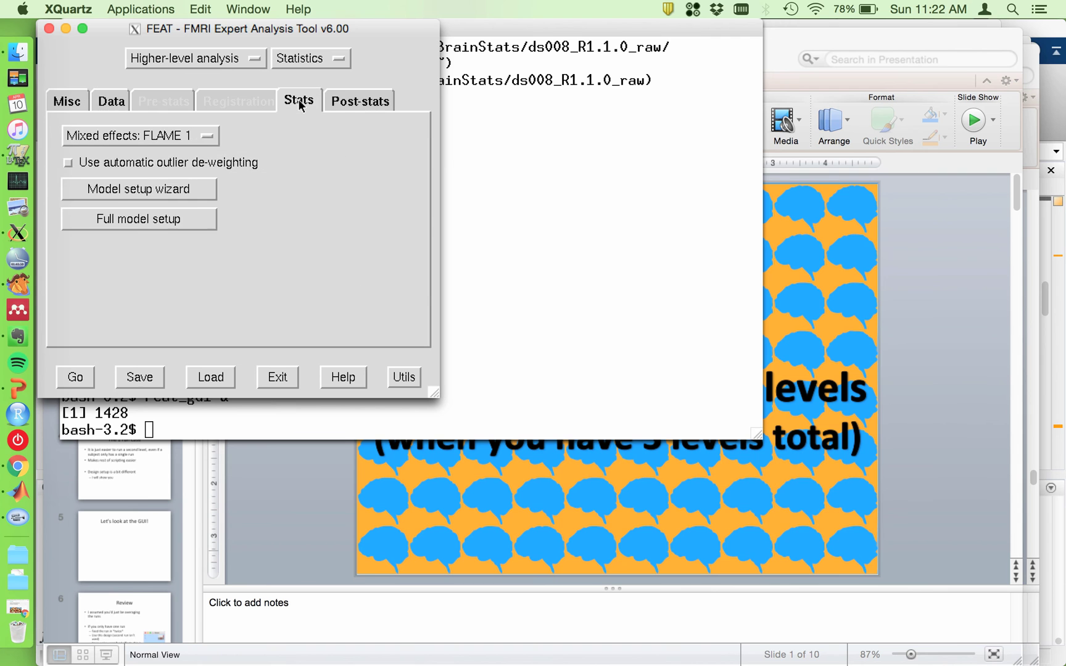
click(198, 144)
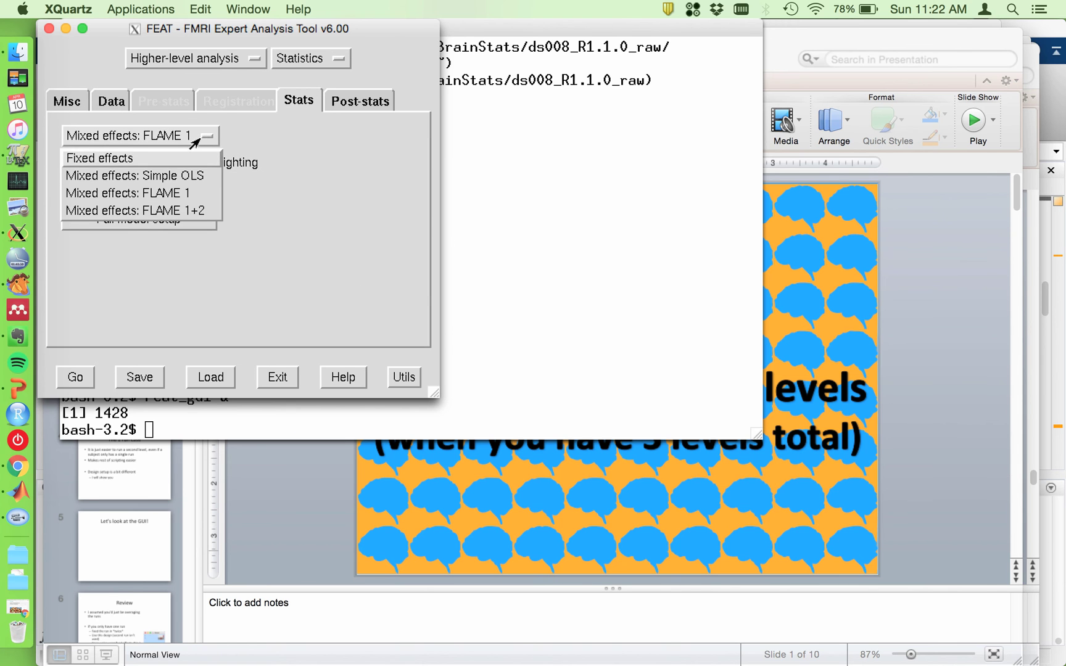
click(116, 161)
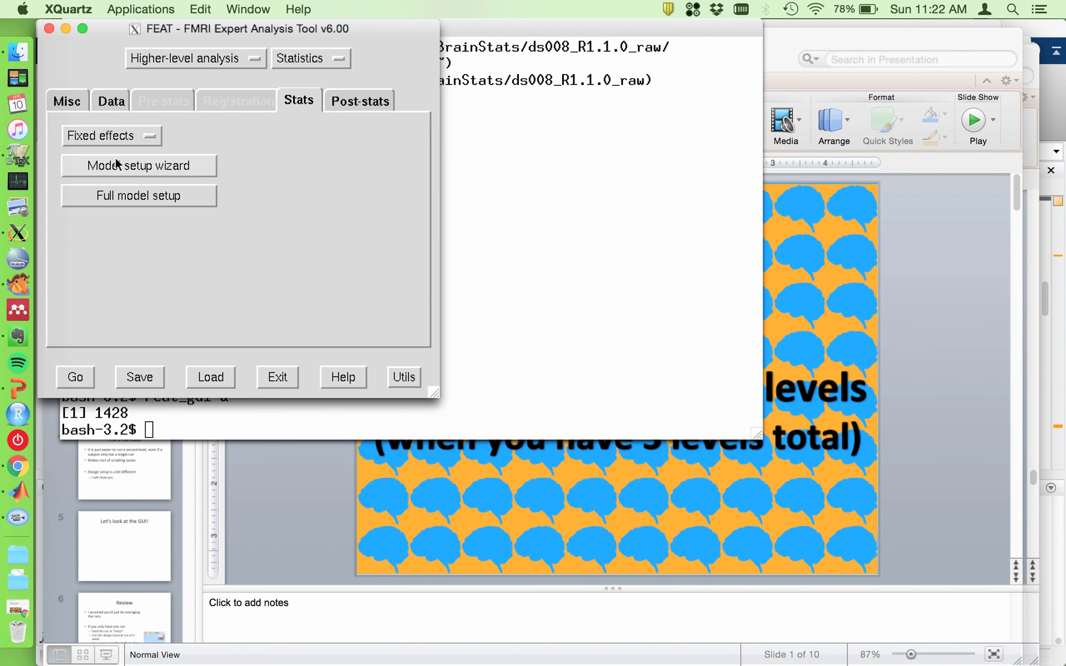
mouse_move(116, 163)
click(111, 103)
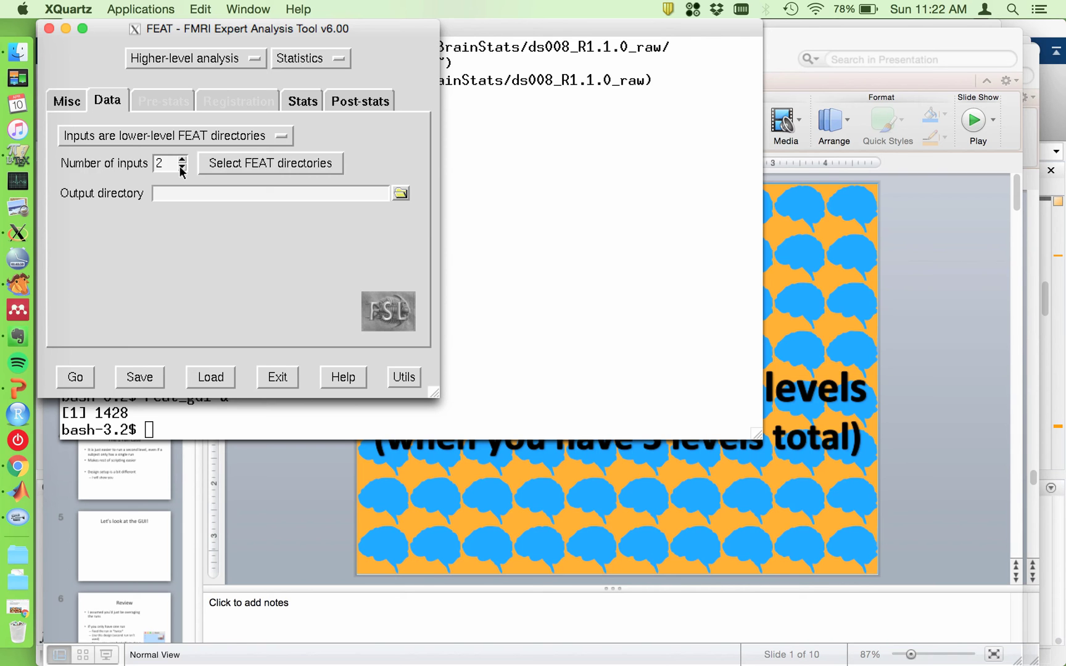
click(302, 103)
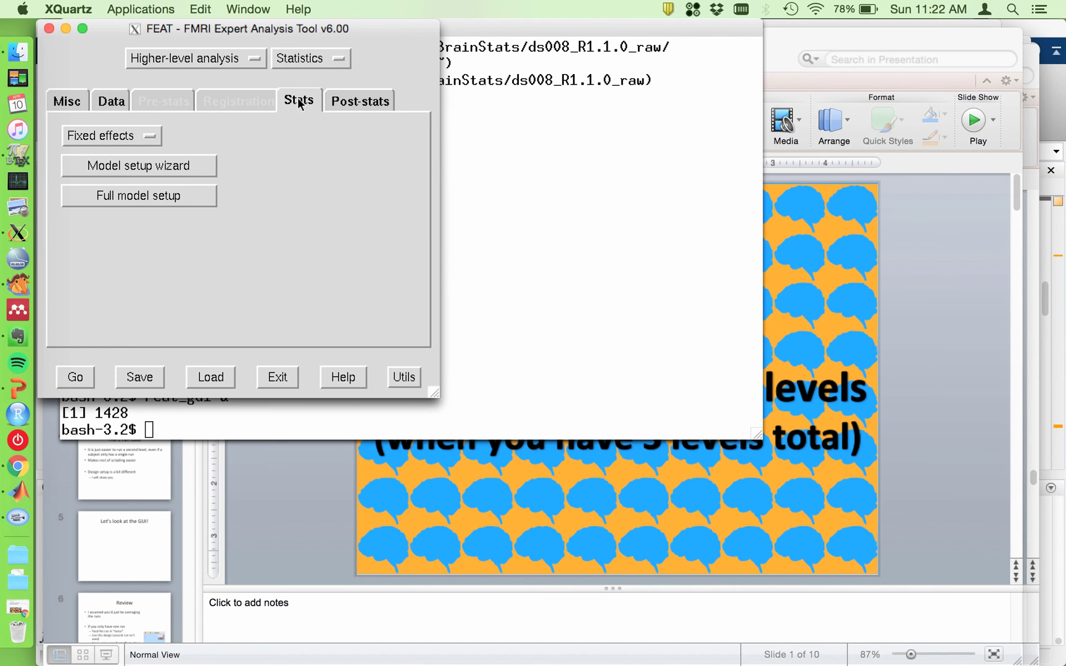
- In the full model setup, set Input 2's EV1 to 1.0 and add a second EV
click(171, 196)
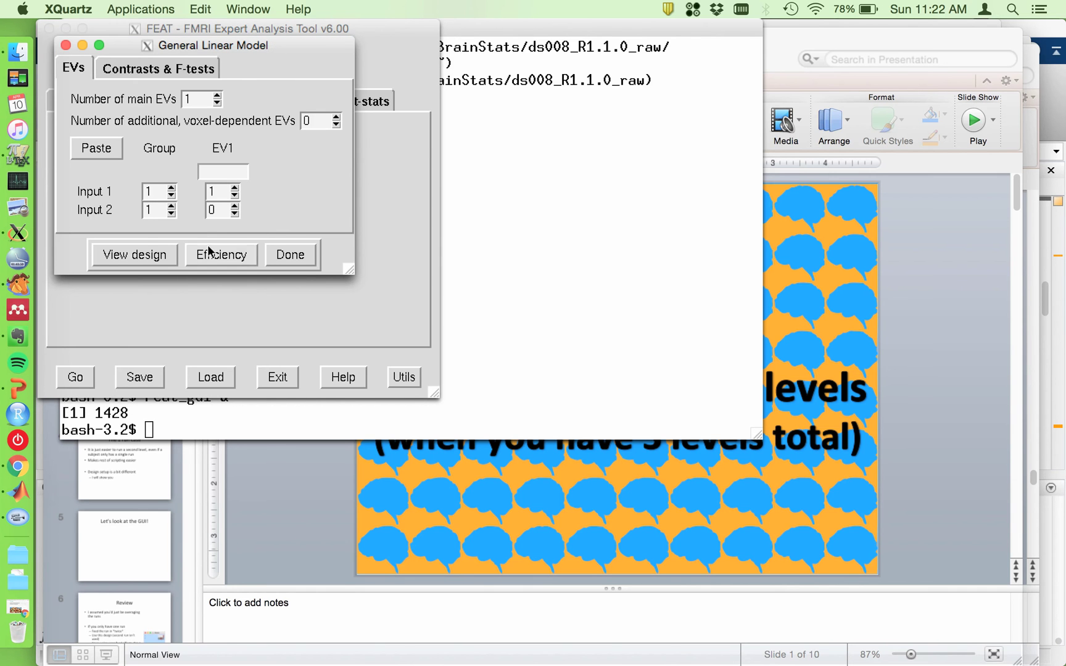
click(219, 216)
key(BackSpace)
text(1.0)
click(218, 95)
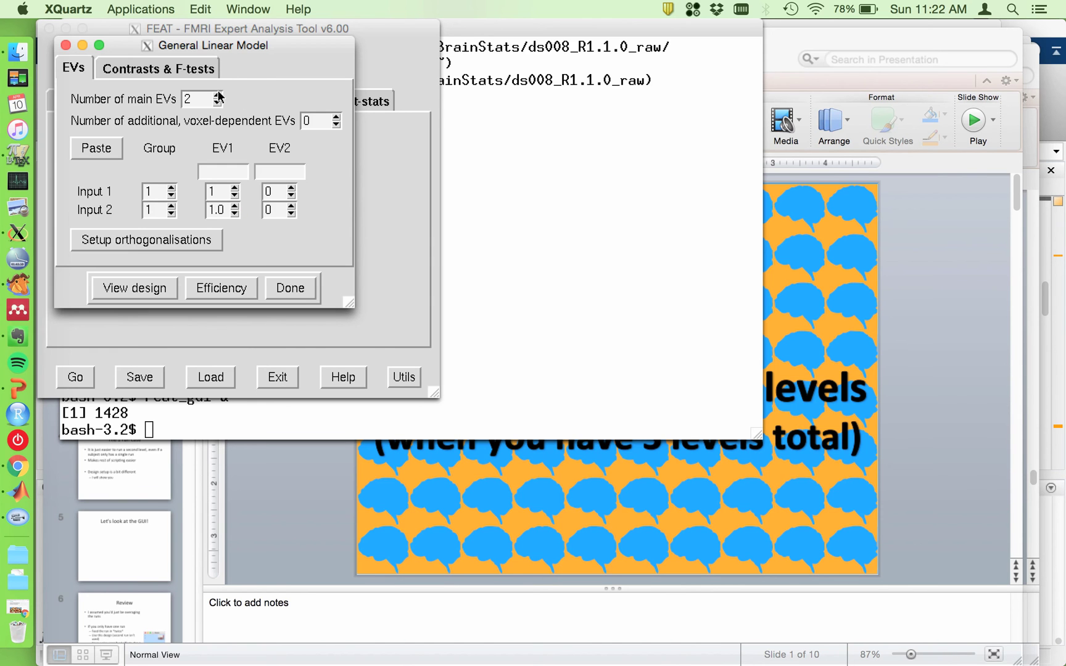
click(66, 45)
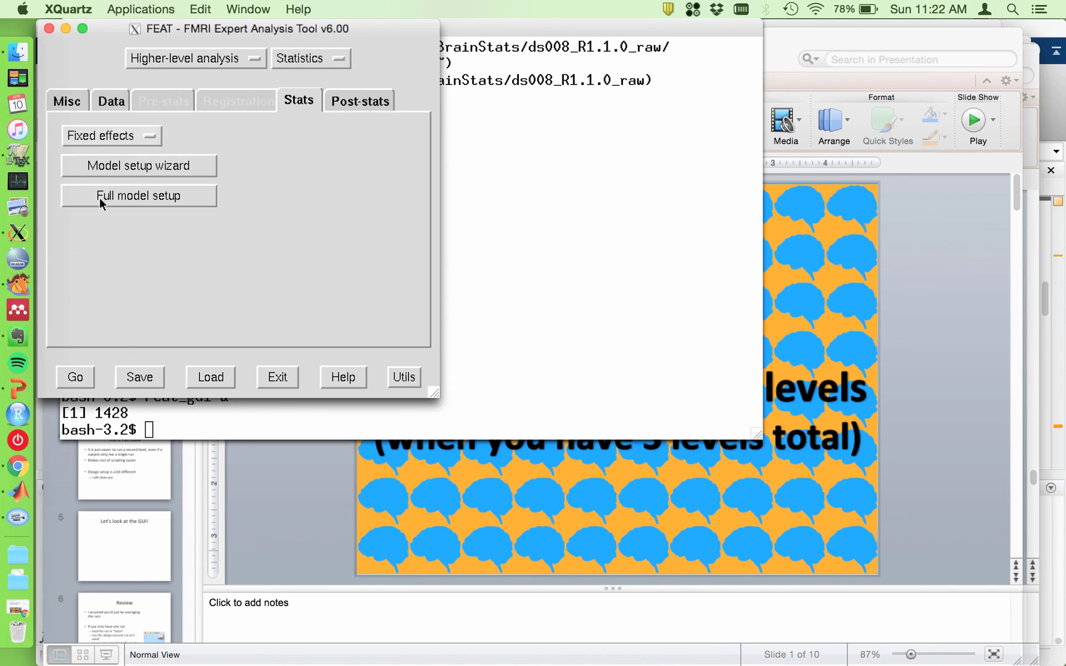
- Open and cancel the Load setup dialog, then return to the Data tab
click(206, 378)
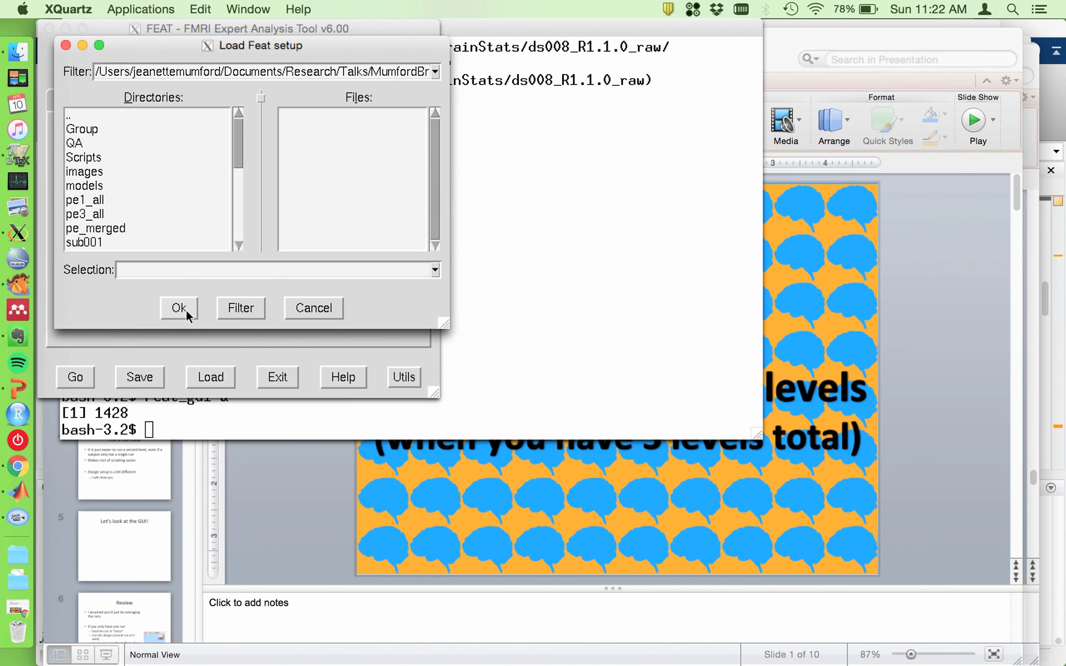
click(66, 47)
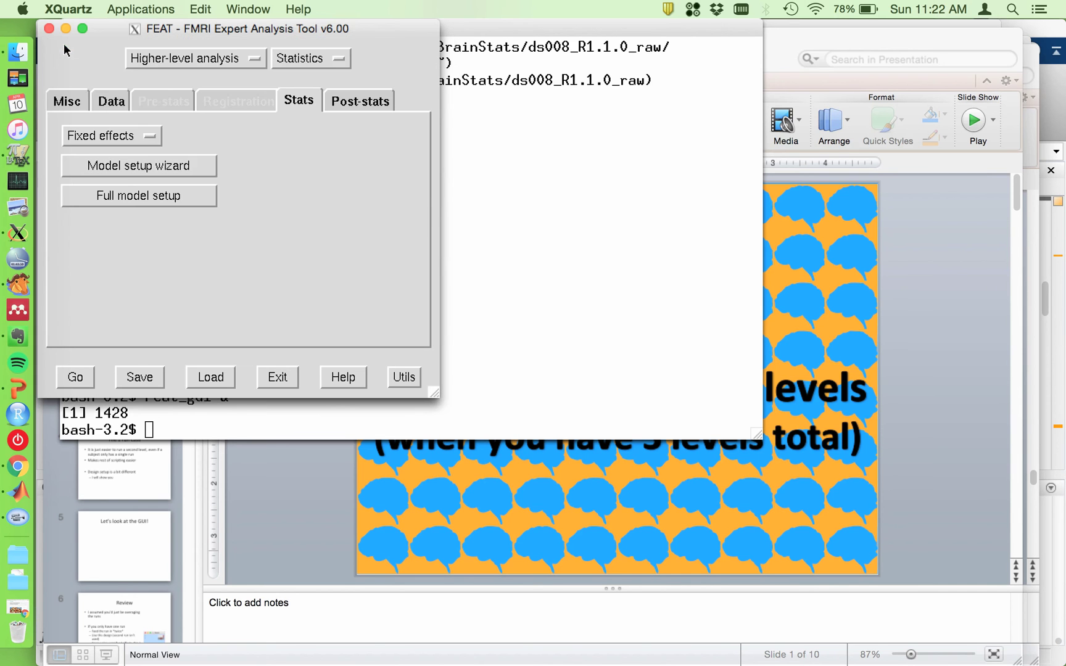
click(103, 102)
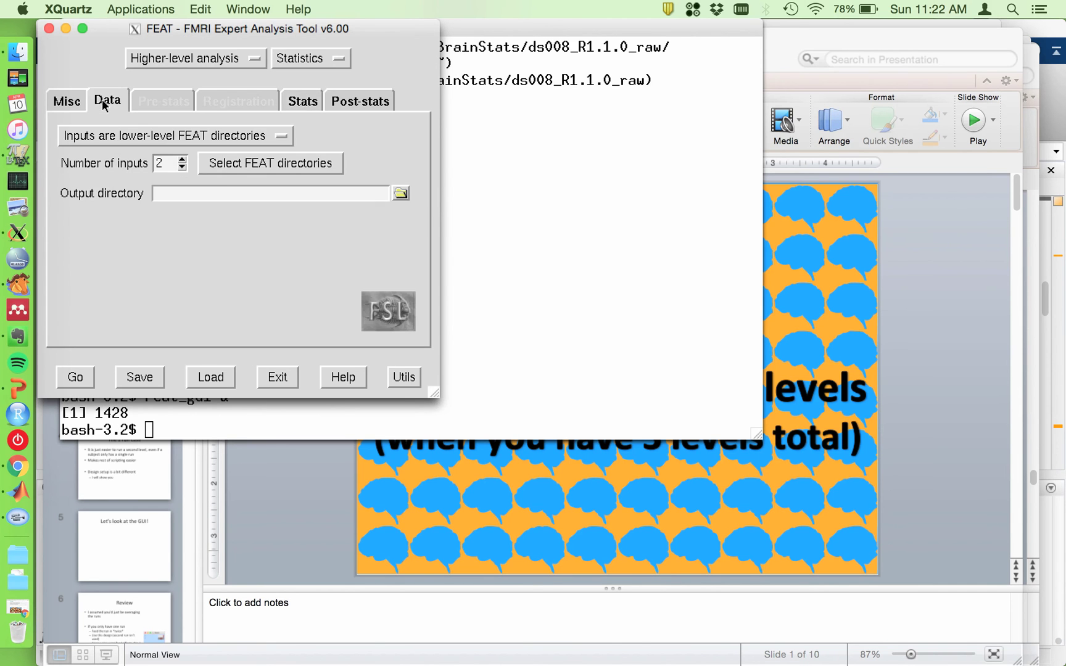
- Browse to sub012/model/task001_run001.feat as the first input directory
click(294, 166)
click(499, 66)
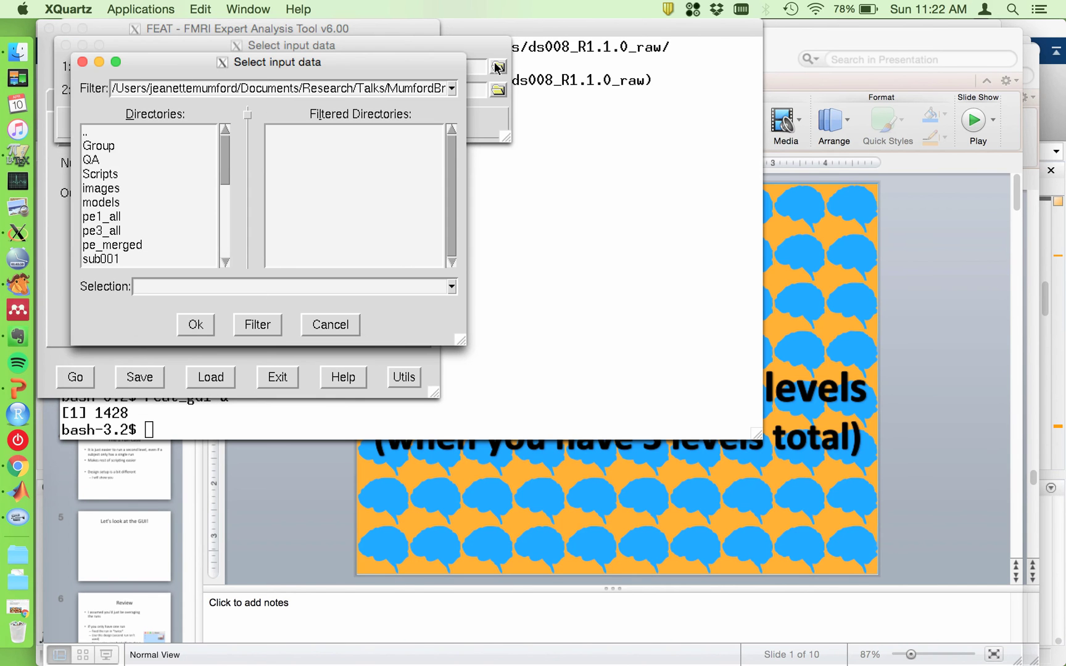
scroll(117, 211, down, 5)
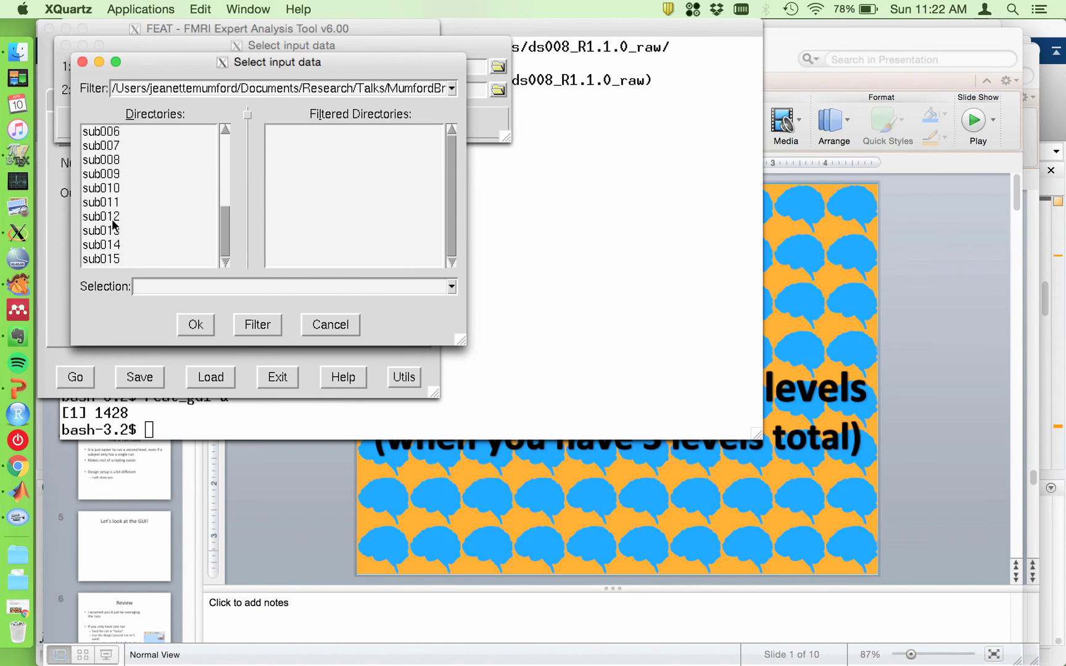
double_click(114, 221)
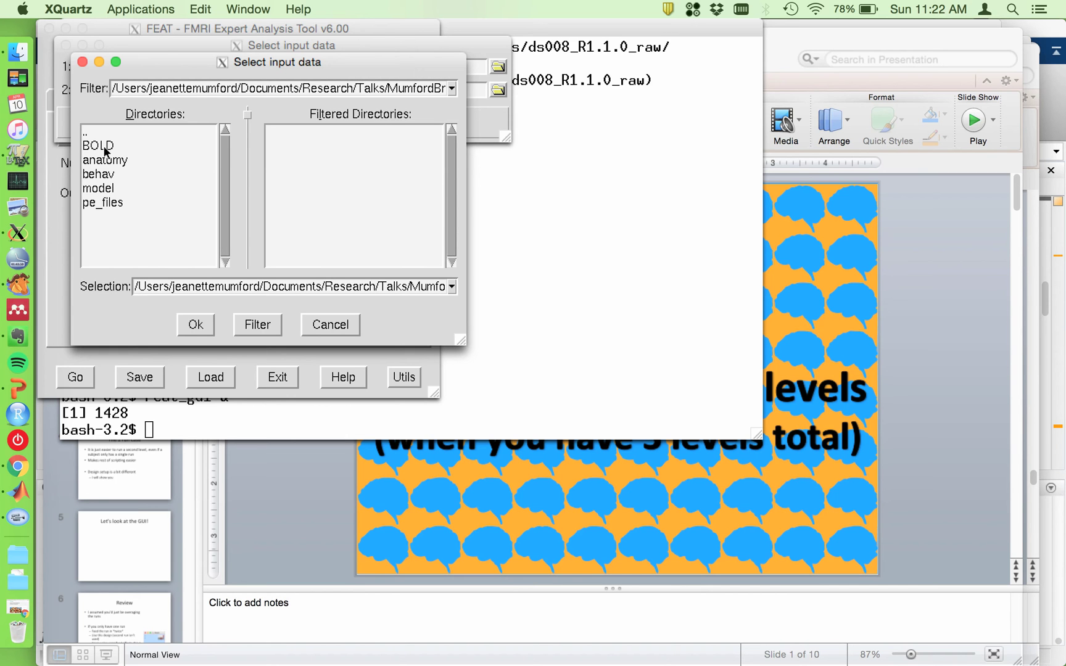
double_click(107, 188)
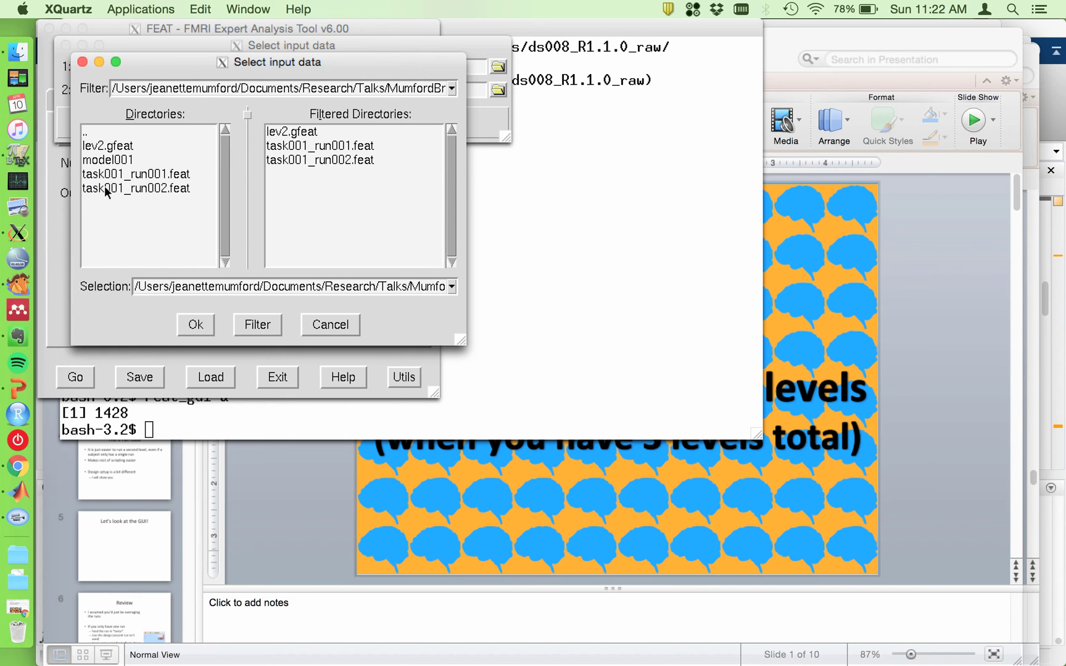
click(128, 179)
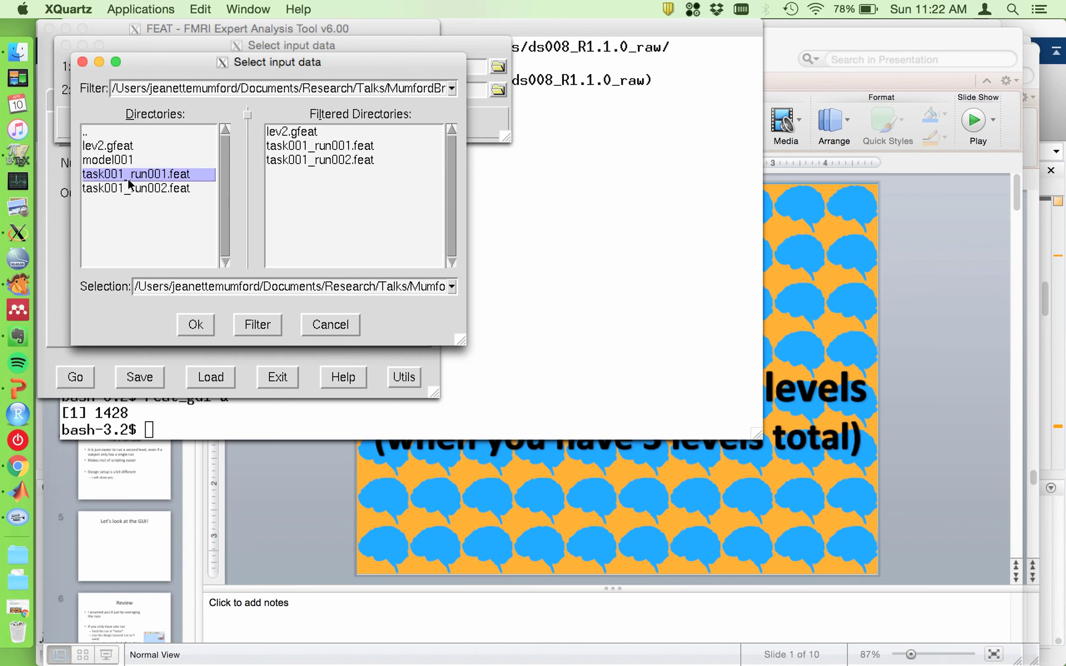
click(195, 327)
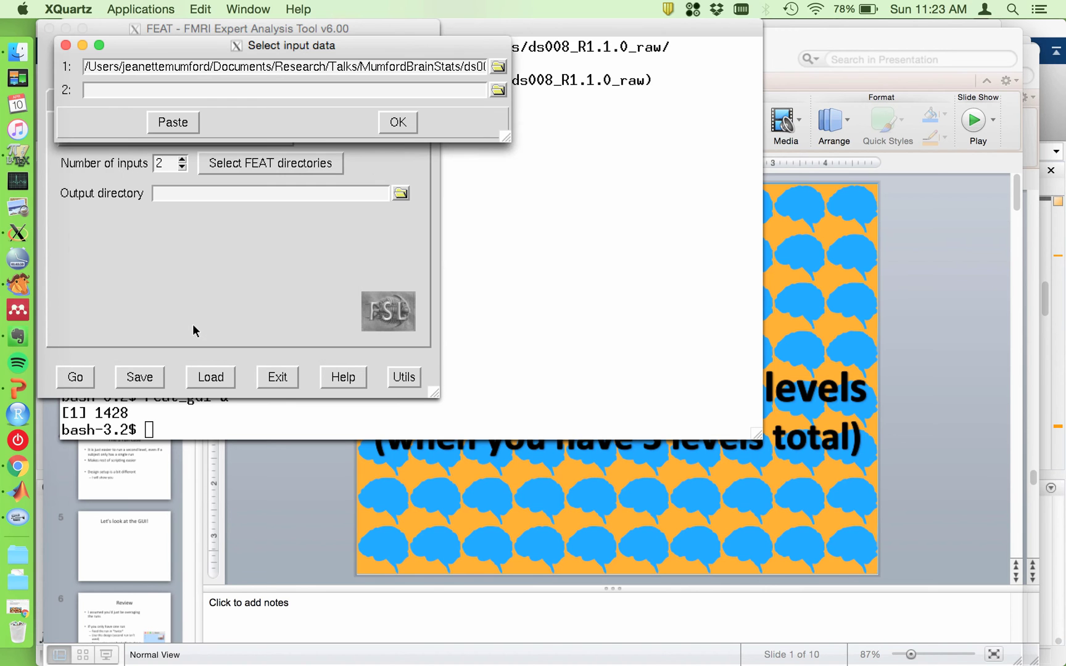
- Copy the path into input 2 as task001_run002.feat, confirm, and untick cope 2
triple_click(293, 64)
key(super+c)
click(285, 95)
middle_click(285, 95)
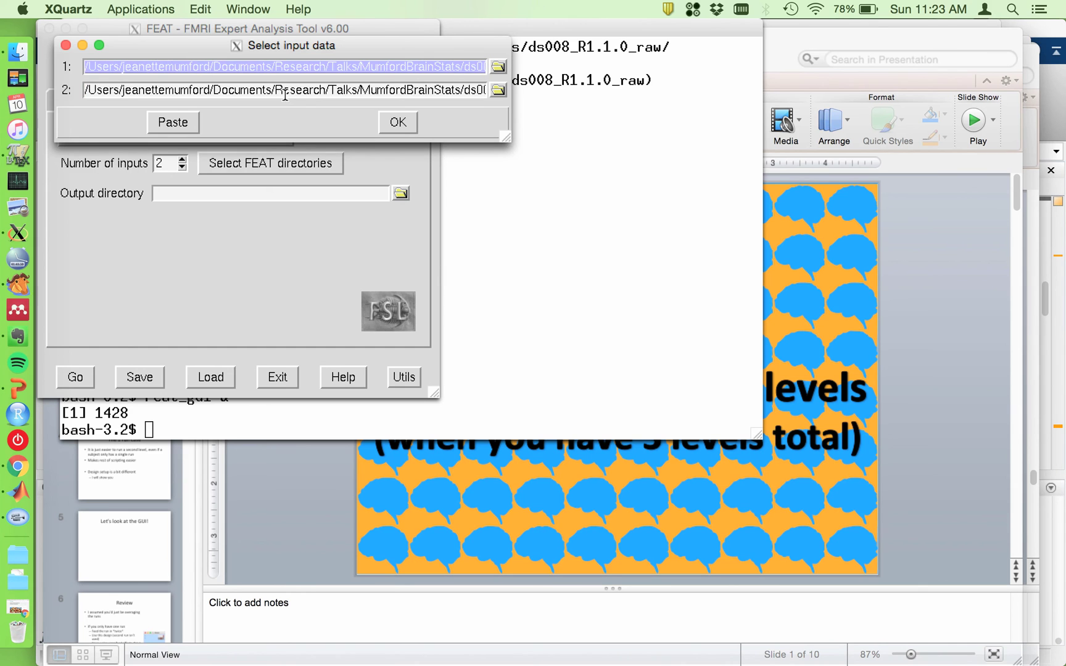
drag(285, 96, 619, 64)
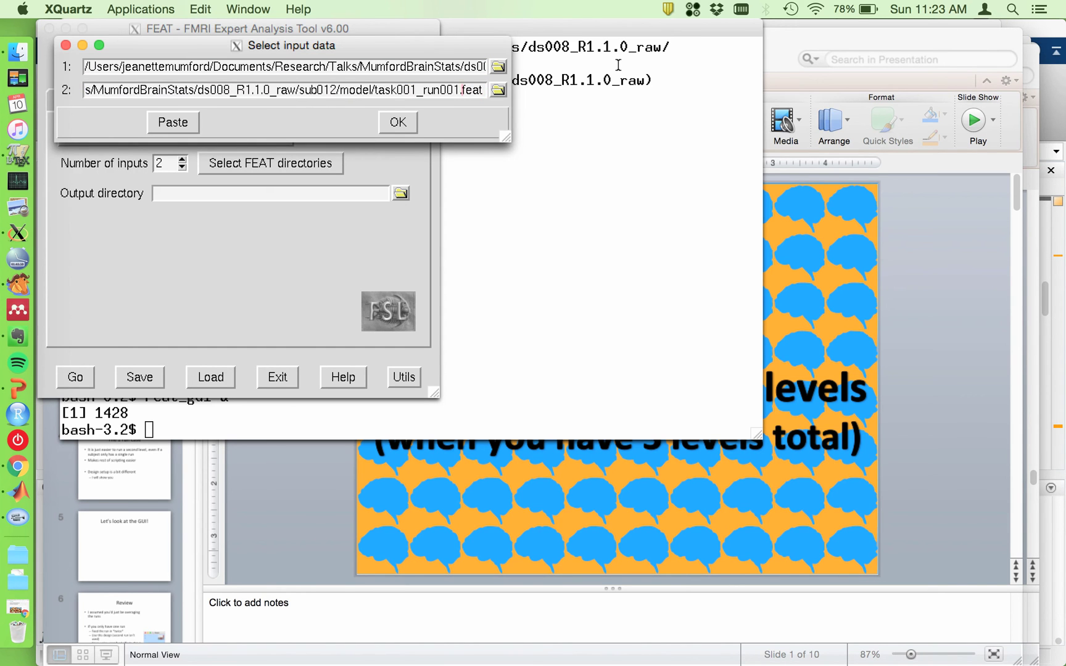
key(BackSpace)
text(2)
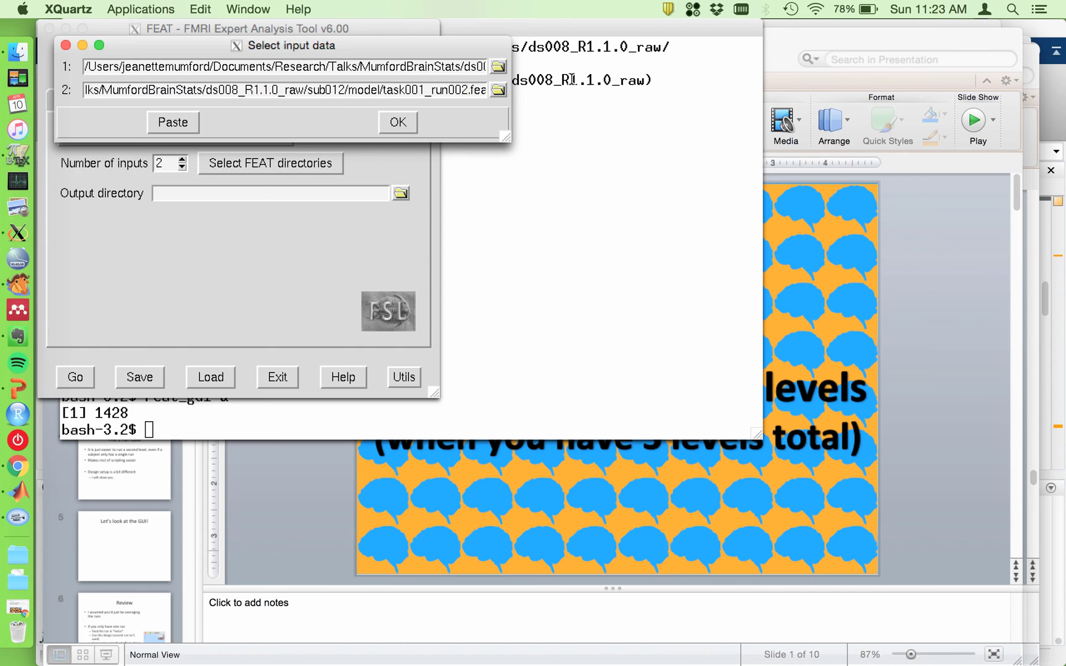
click(398, 123)
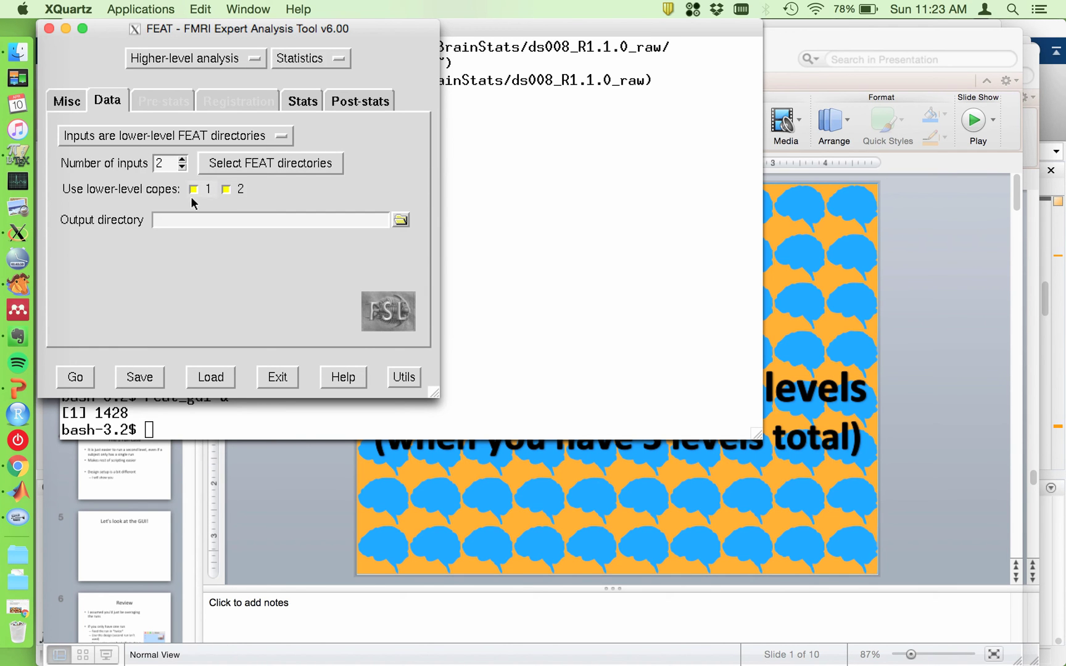
click(226, 191)
- Reduce the full model to one EV, review its group mean contrast, and preview the design matrix
click(302, 102)
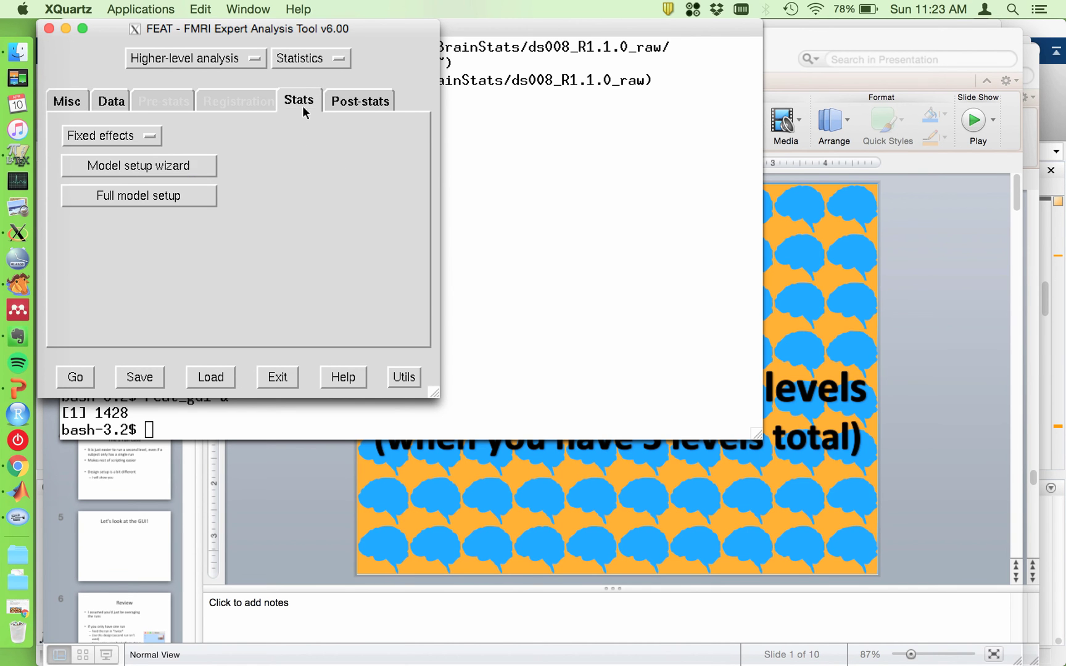
click(167, 196)
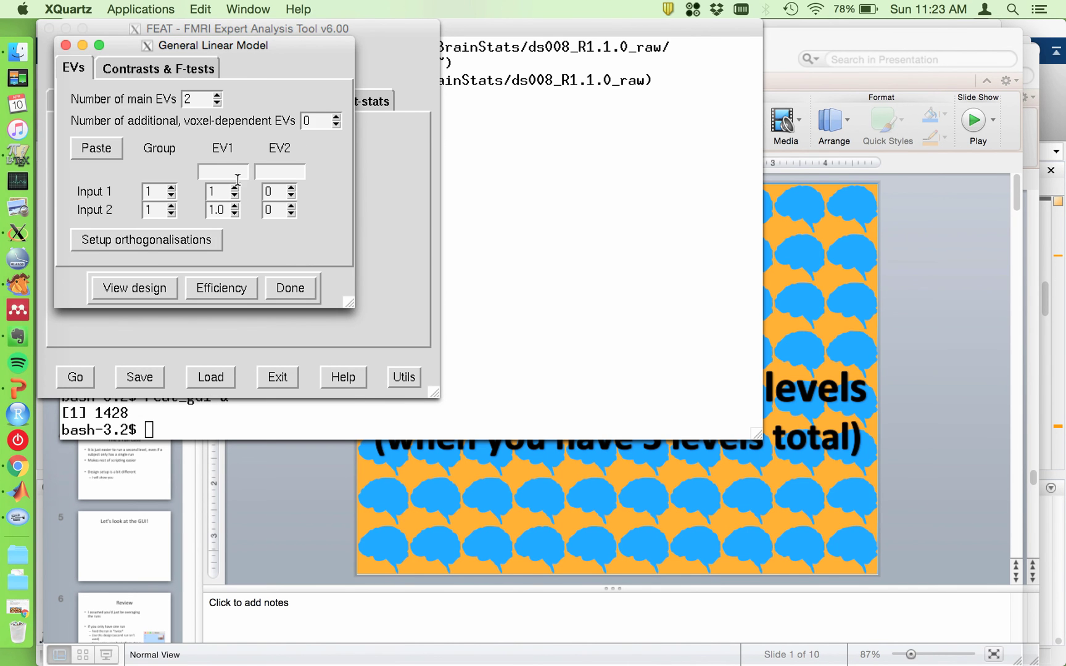
click(216, 102)
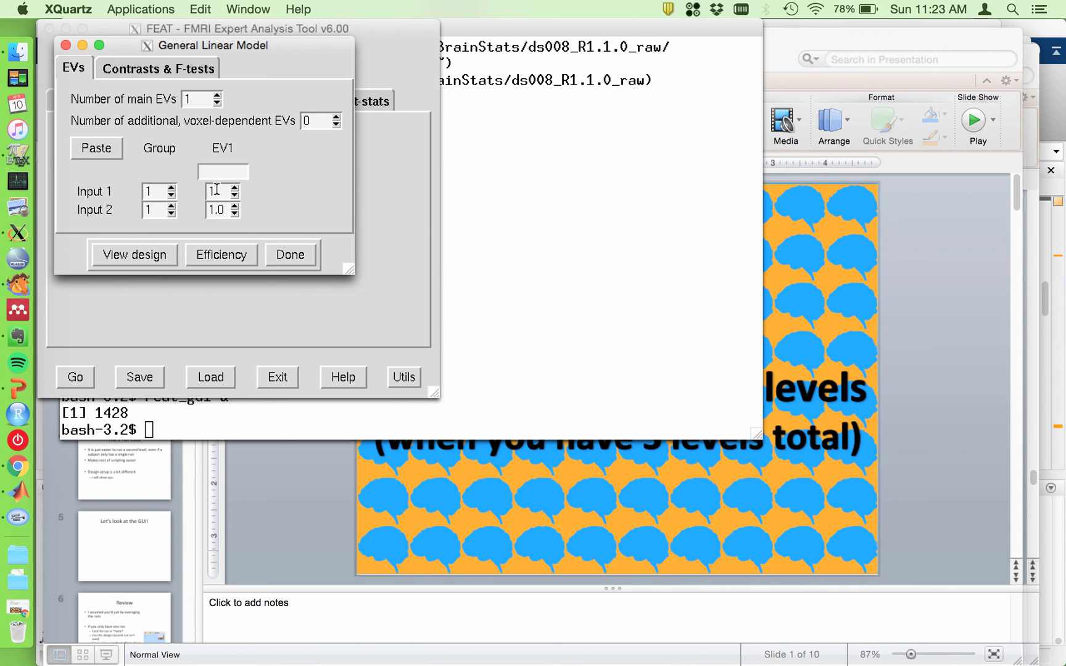
click(164, 73)
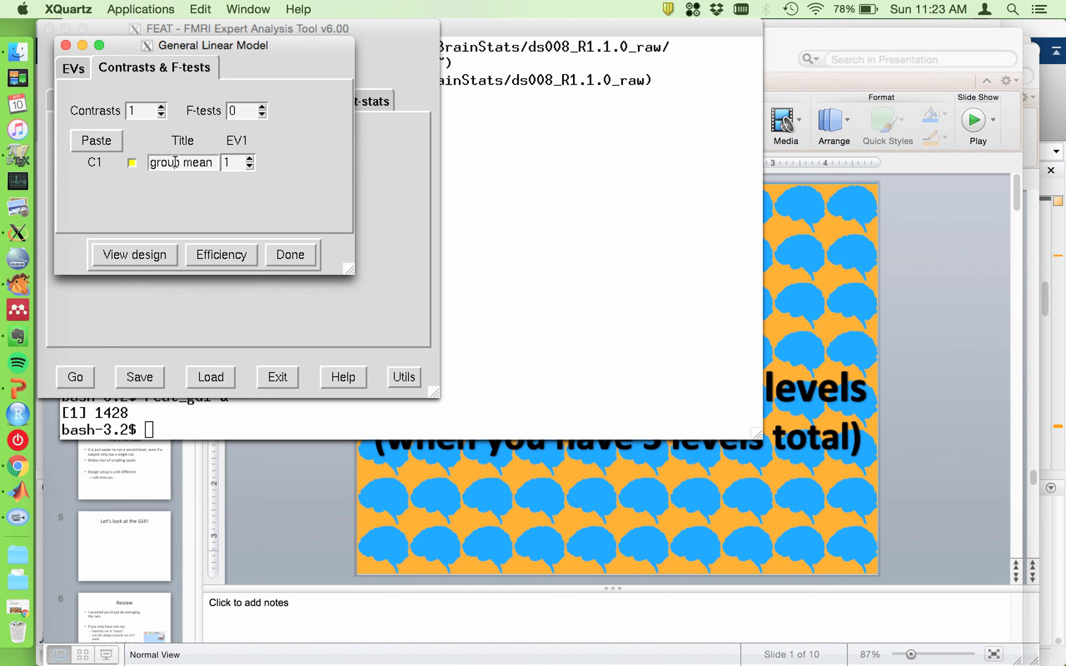
click(143, 255)
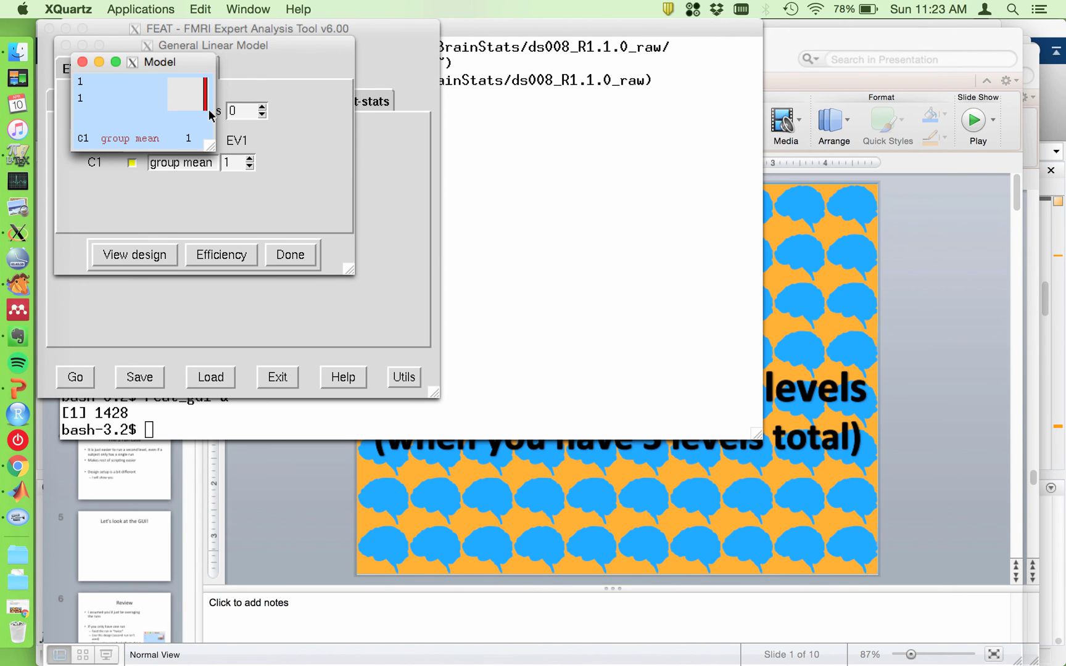
click(82, 62)
click(65, 45)
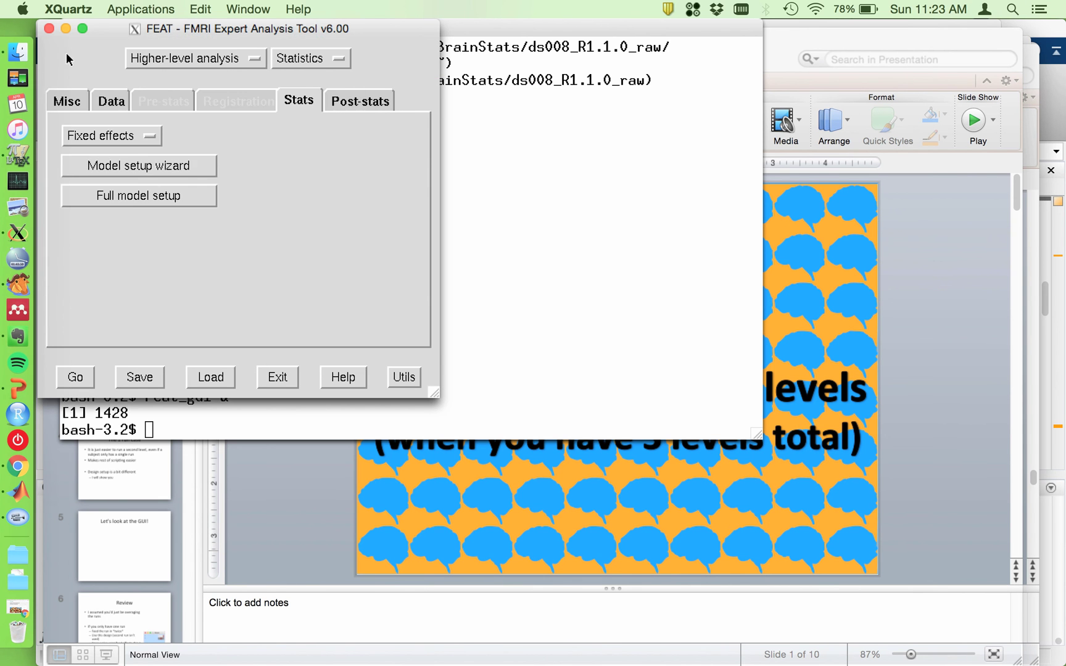
- Set Post-stats thresholding to None and turn off Create time series plots
click(359, 103)
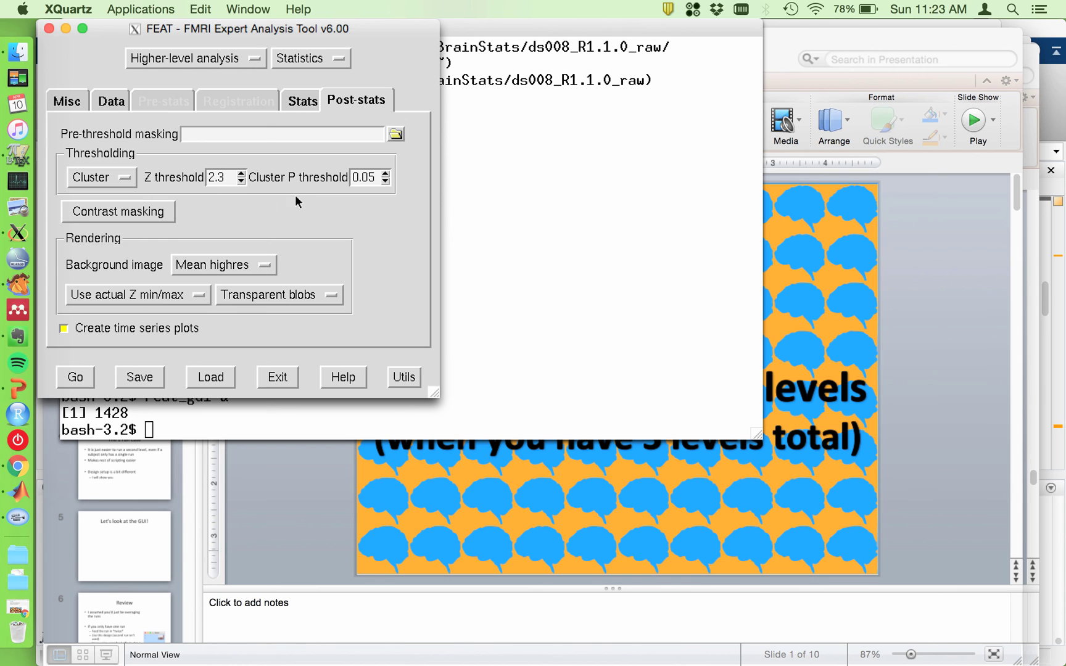
click(123, 181)
click(104, 204)
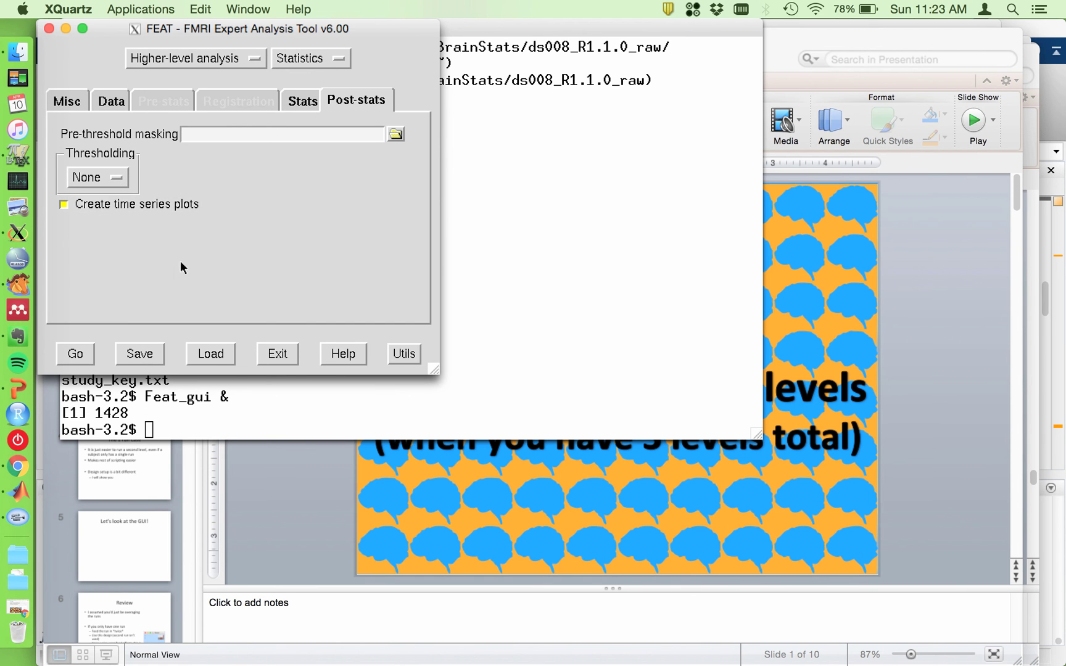
click(64, 204)
- Revisit the Stats and Data tabs, then bring up 5_make_lev2.py in Aquamacs
click(308, 107)
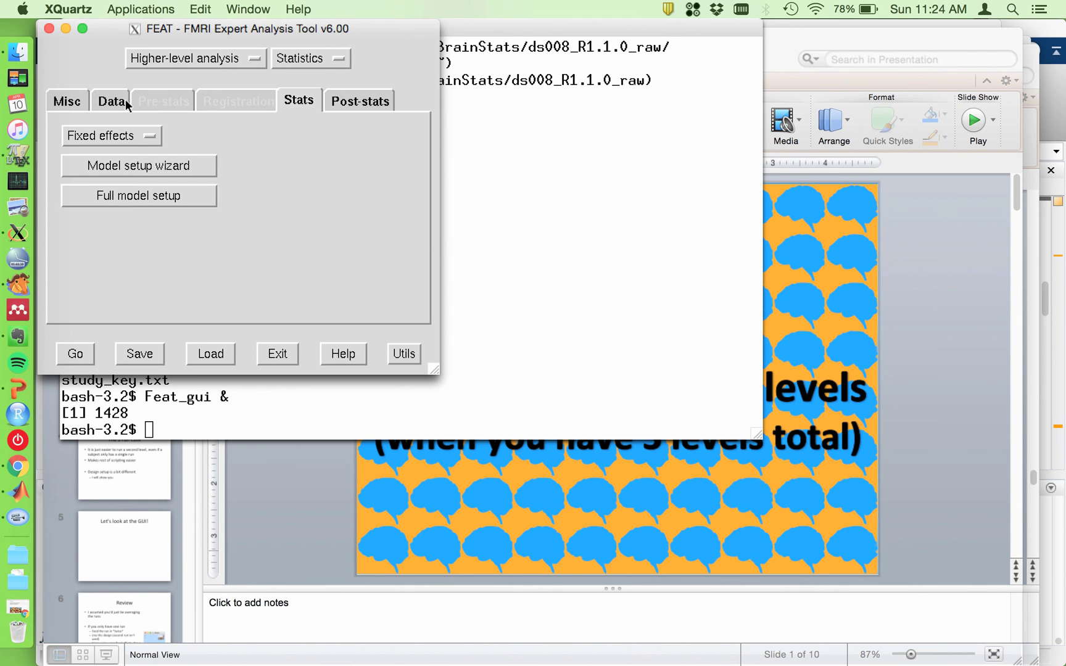
click(108, 104)
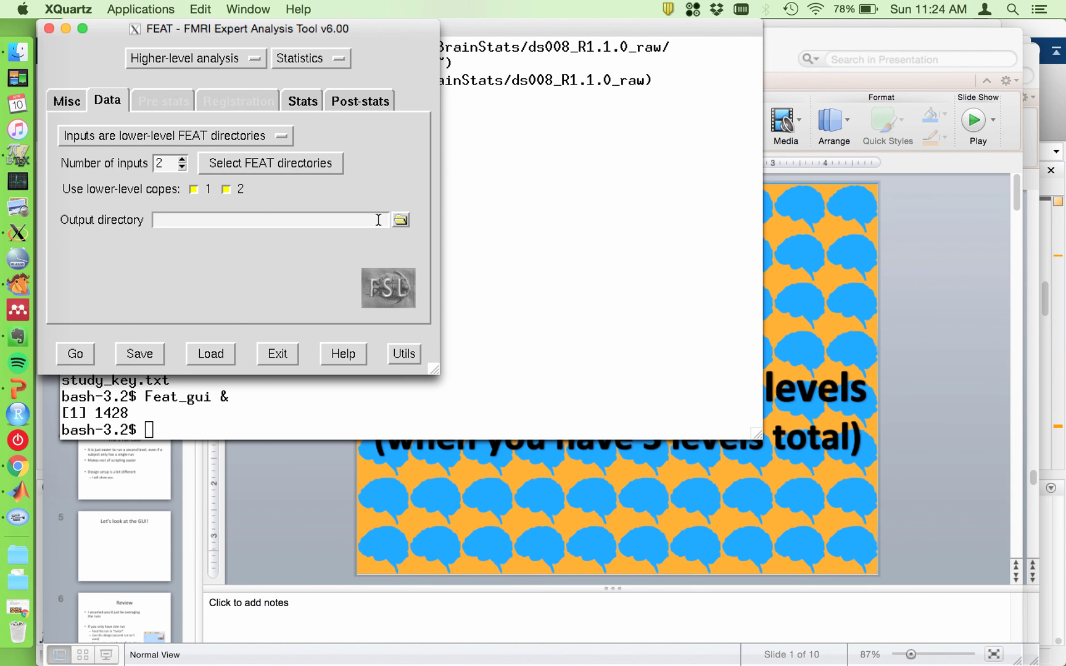
click(18, 285)
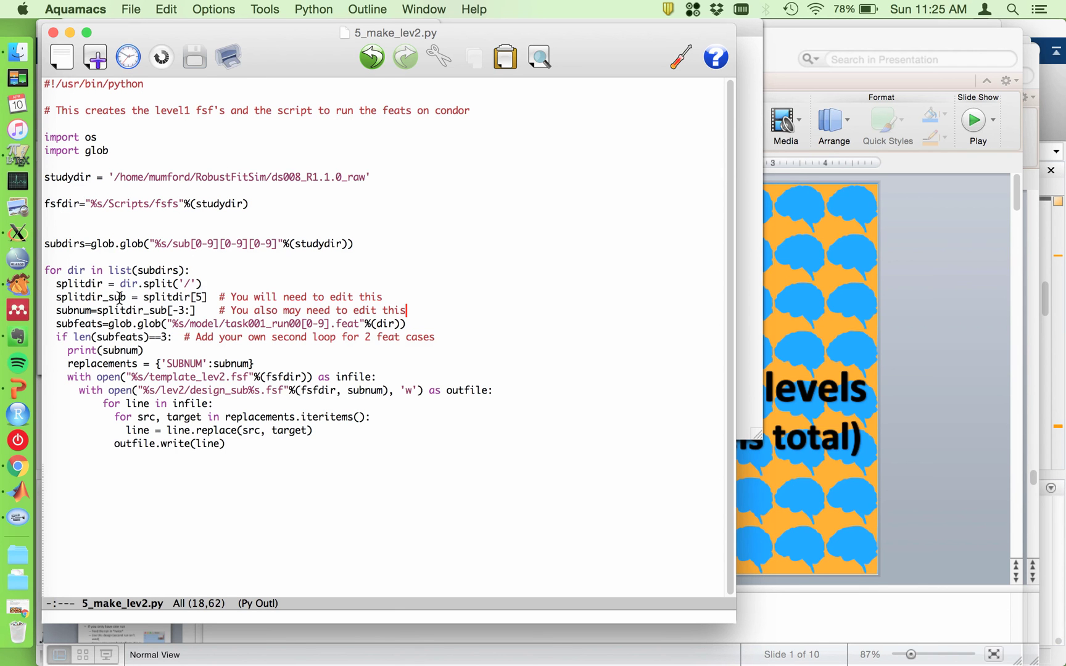
drag(50, 297, 215, 301)
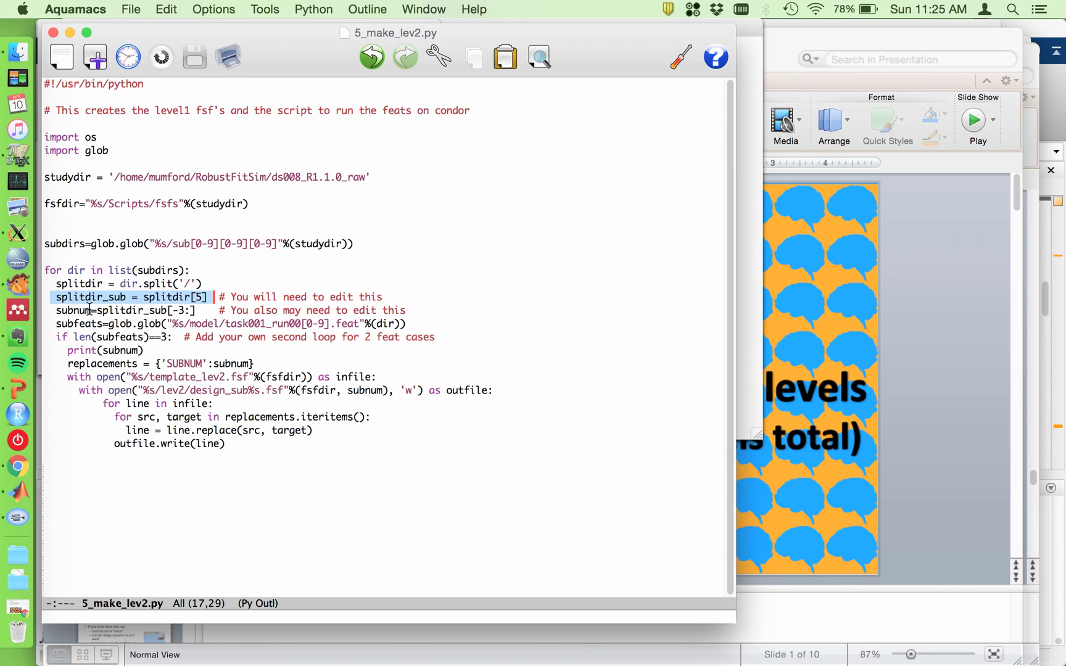
drag(57, 308, 197, 310)
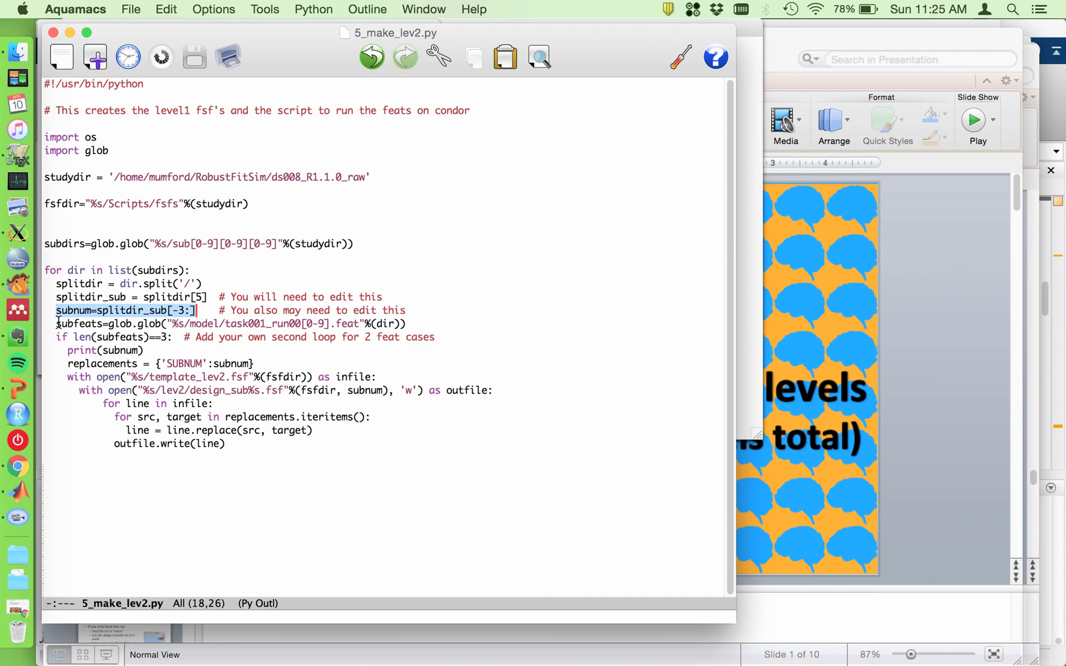
drag(57, 323, 418, 324)
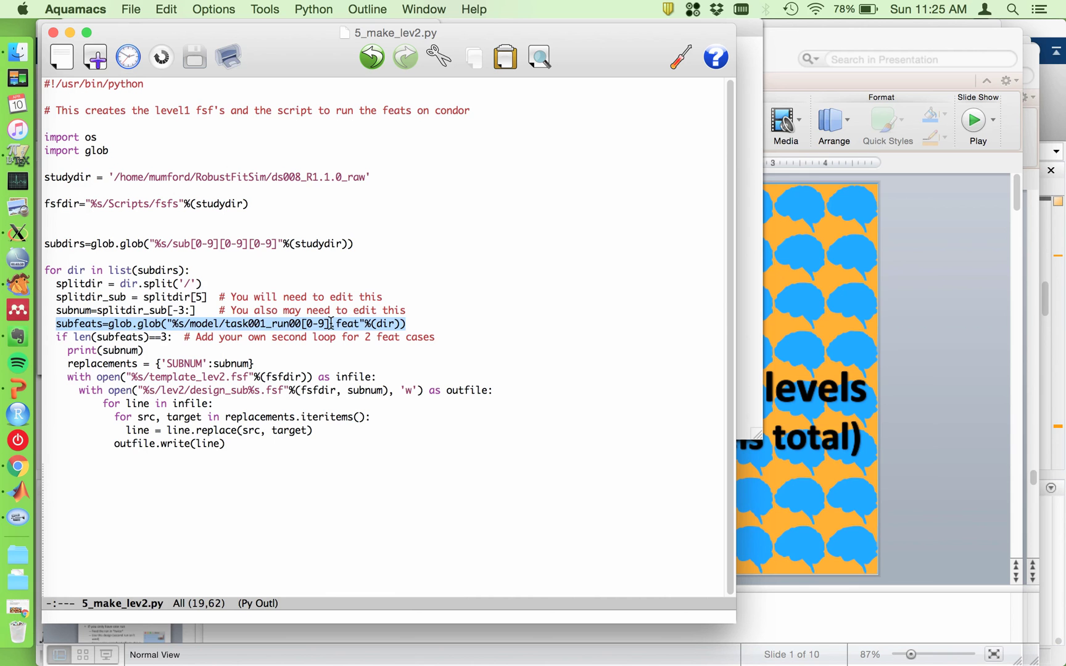
- Highlight the if len(subfeats)==3 line in the script, then switch back to FEAT
click(131, 333)
drag(57, 337, 442, 333)
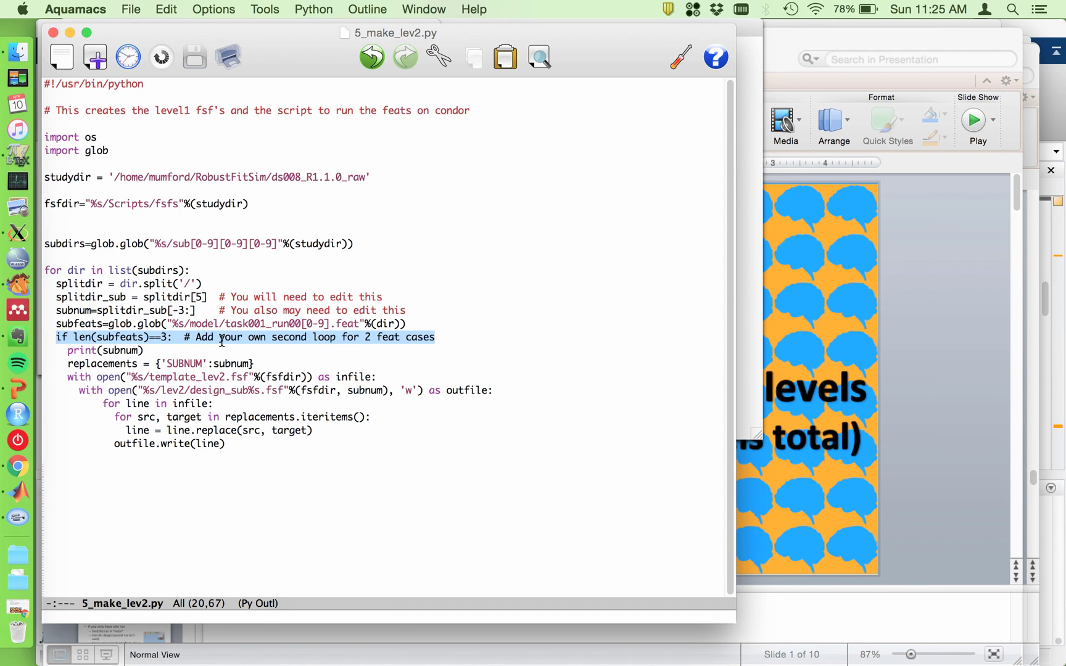
click(127, 341)
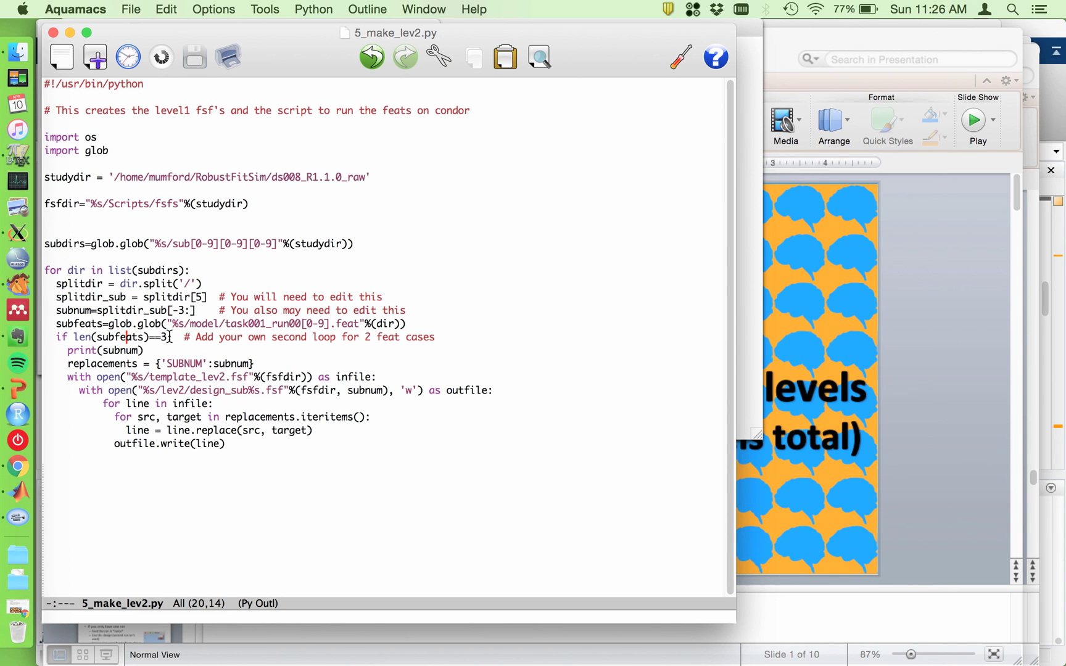
key(super+Tab)
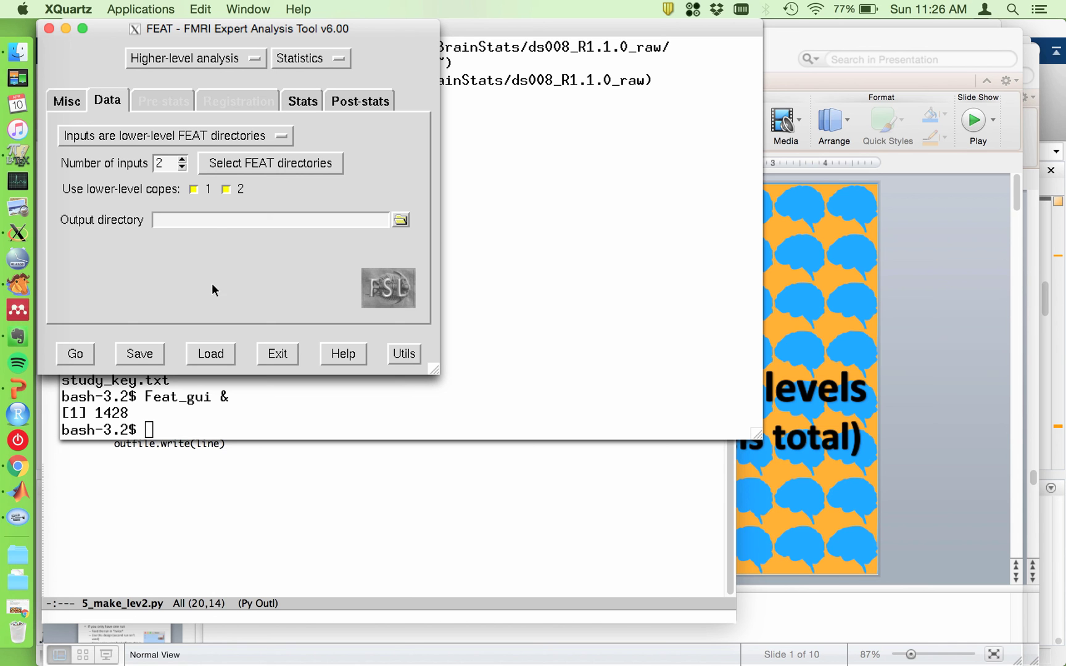
- Edit the second input path from task001_run002.feat to task001_run001.feat and confirm
click(221, 168)
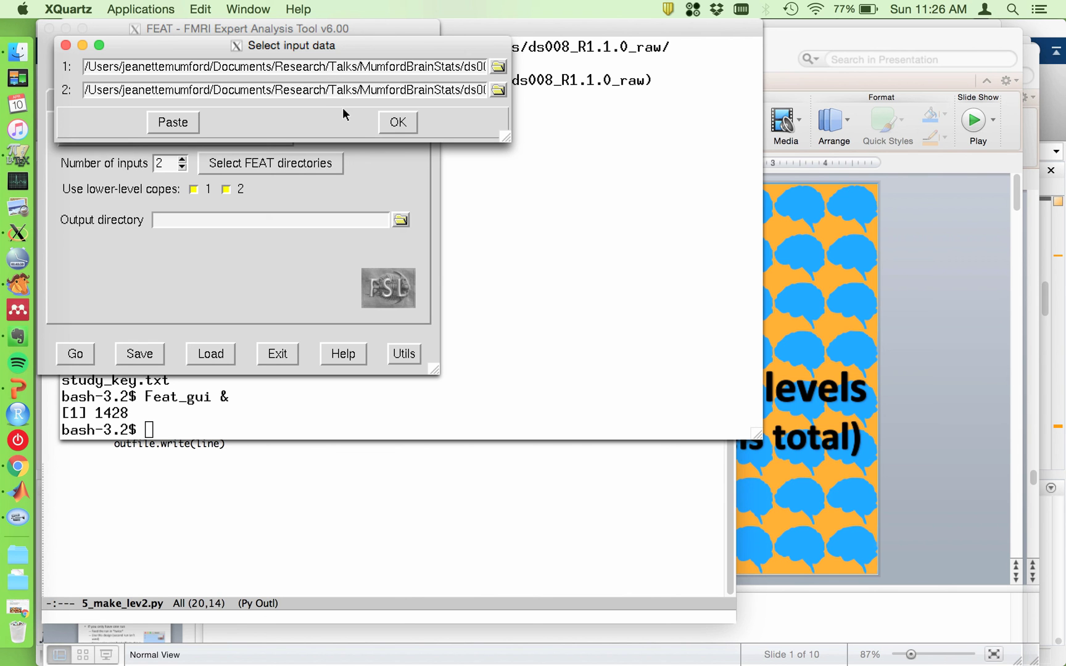
drag(343, 90, 591, 80)
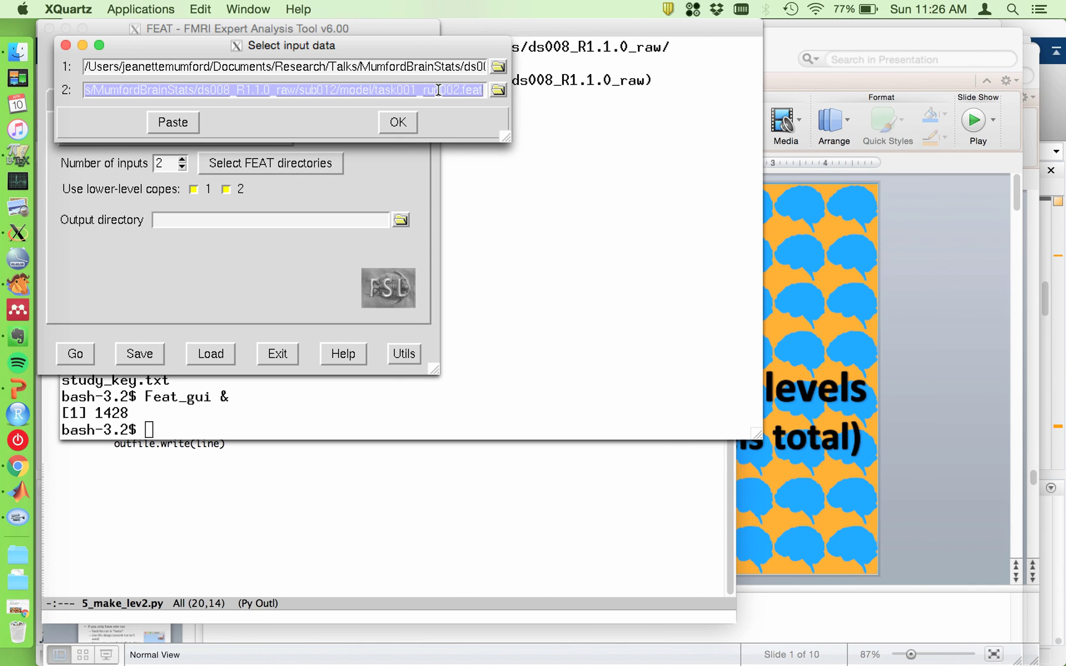
click(459, 92)
key(BackSpace)
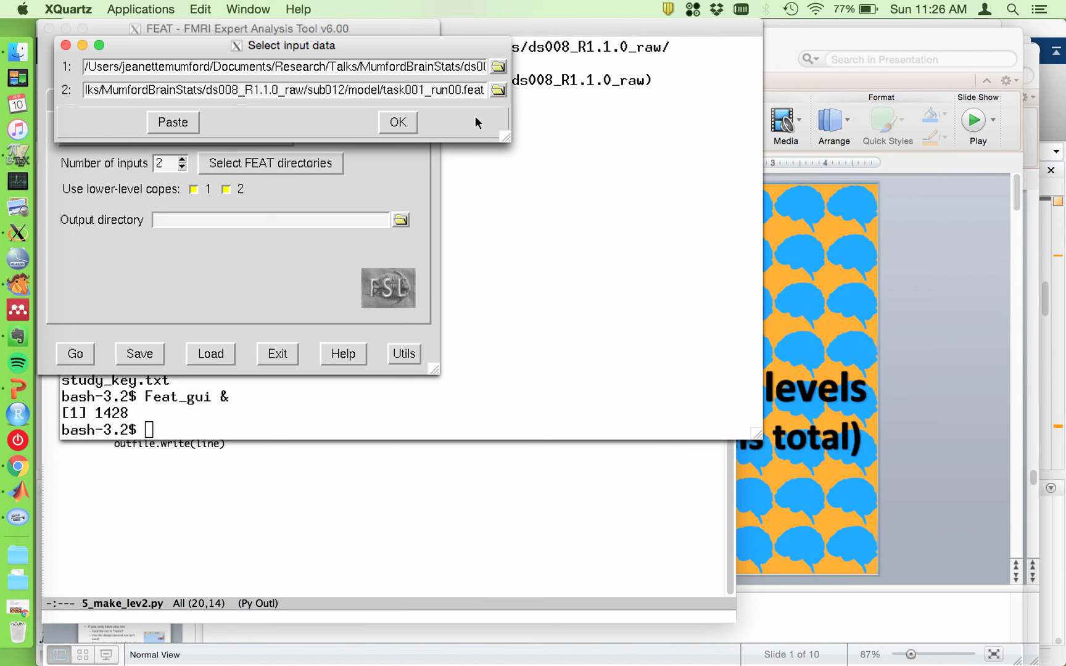
text(1)
click(387, 121)
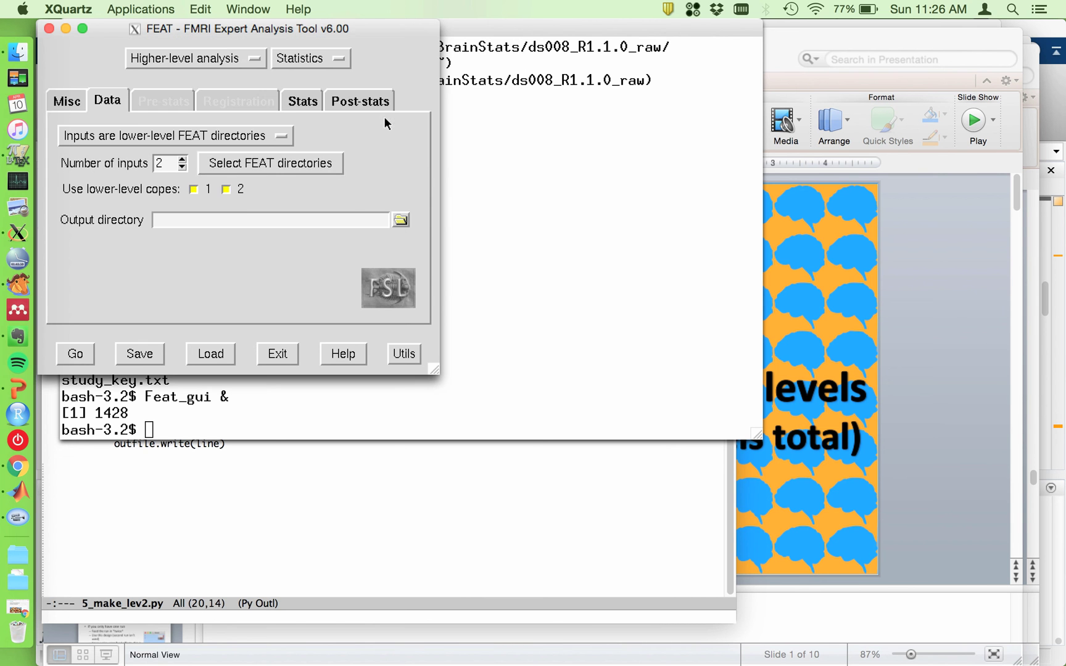
- Open the full model setup, set Input 2's EV1 to 0, and check the group mean contrast
click(302, 103)
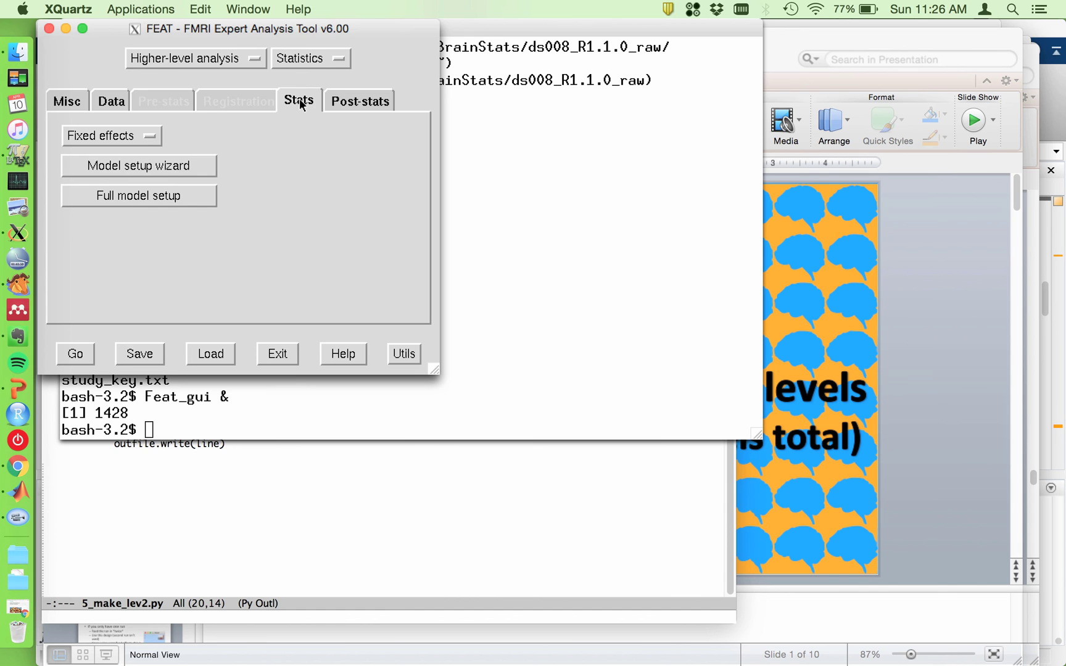
click(163, 186)
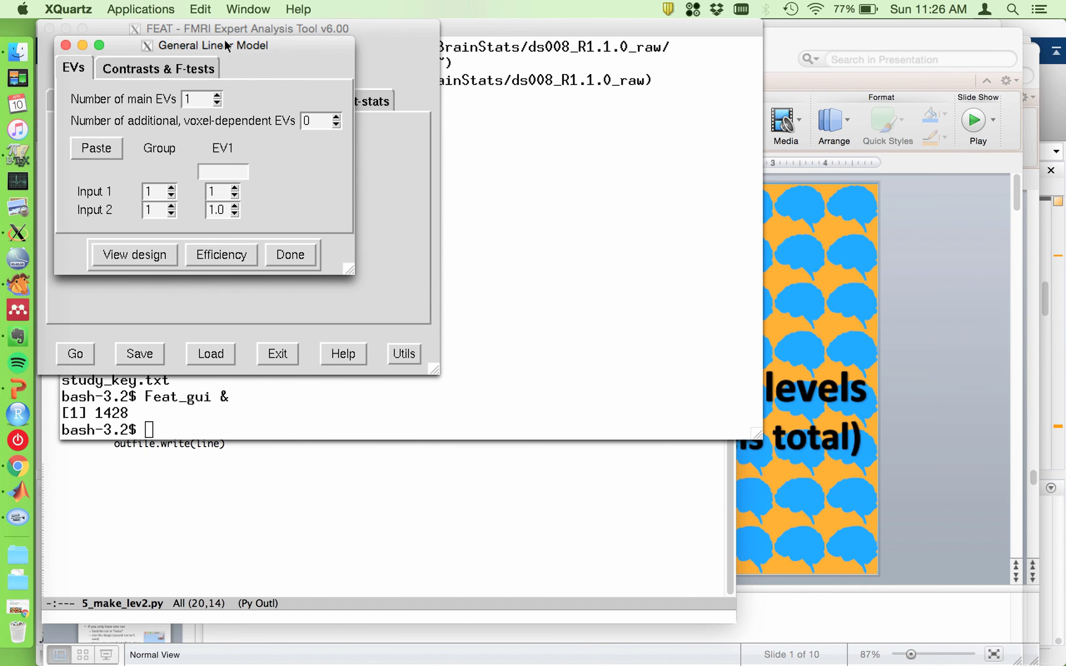
drag(225, 45, 369, 48)
click(378, 216)
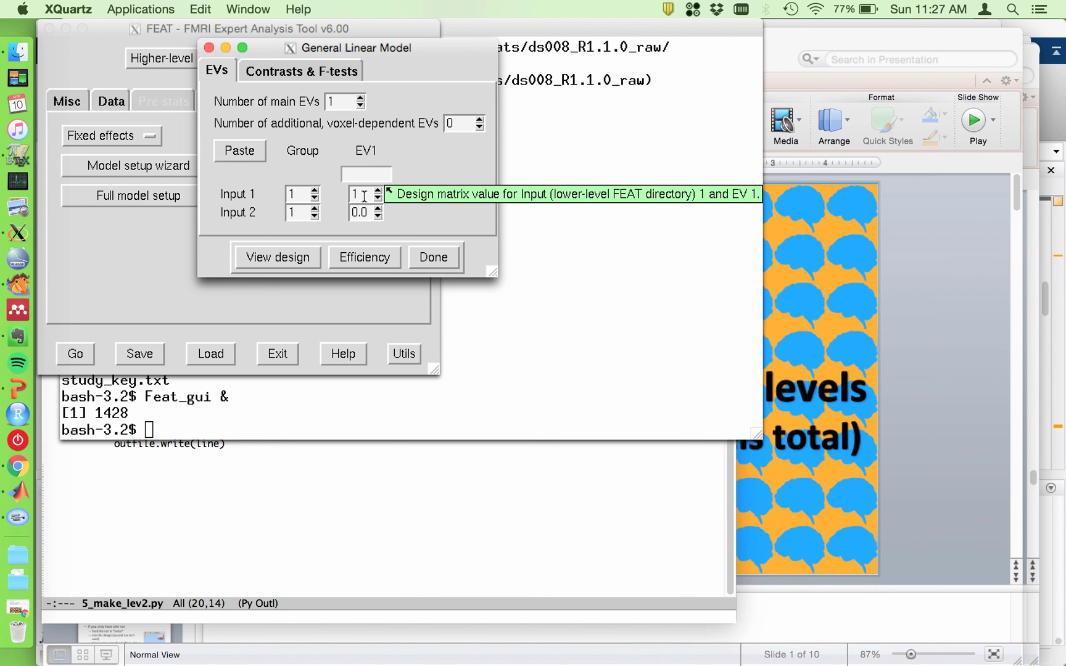
click(318, 77)
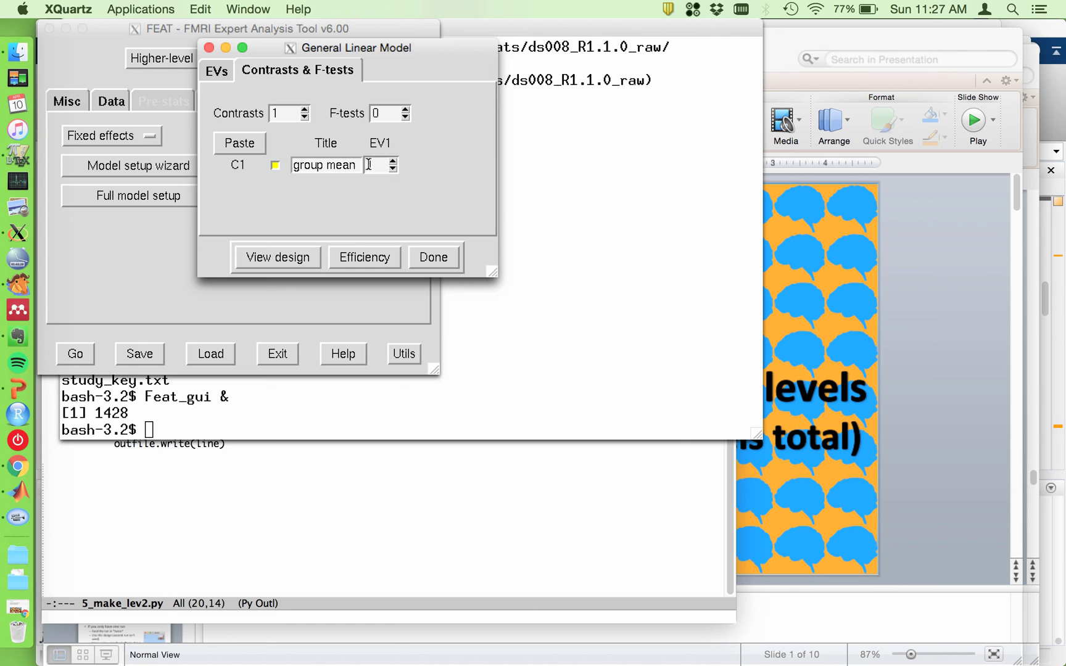
click(216, 72)
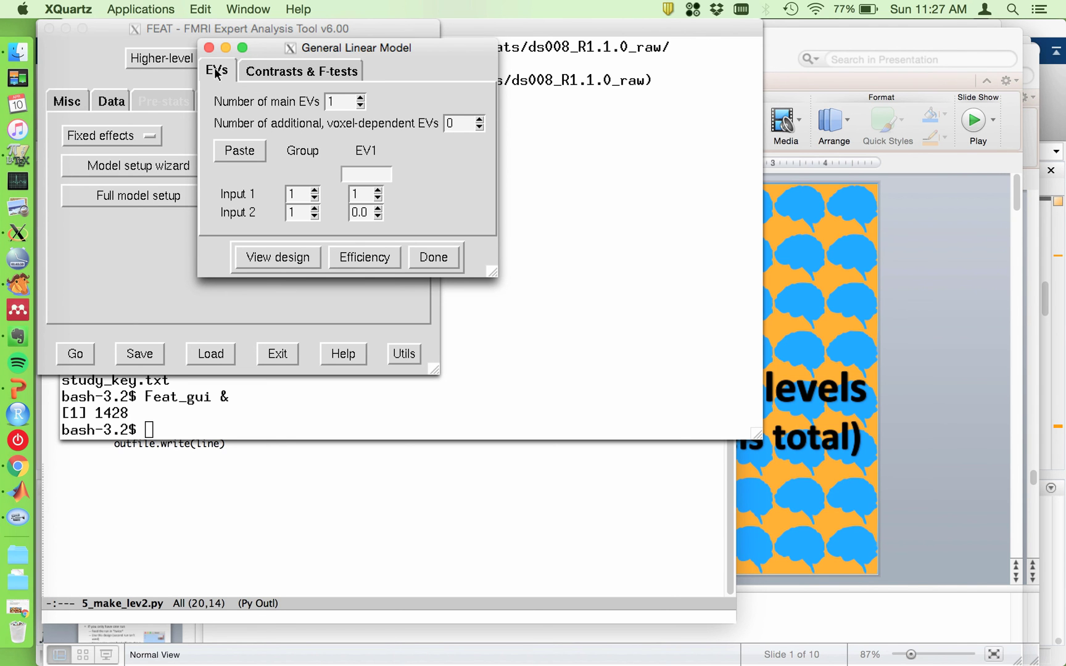
- Add a second EV with Input 2's EV2 value at -1.0, then close the model window
drag(268, 52, 512, 72)
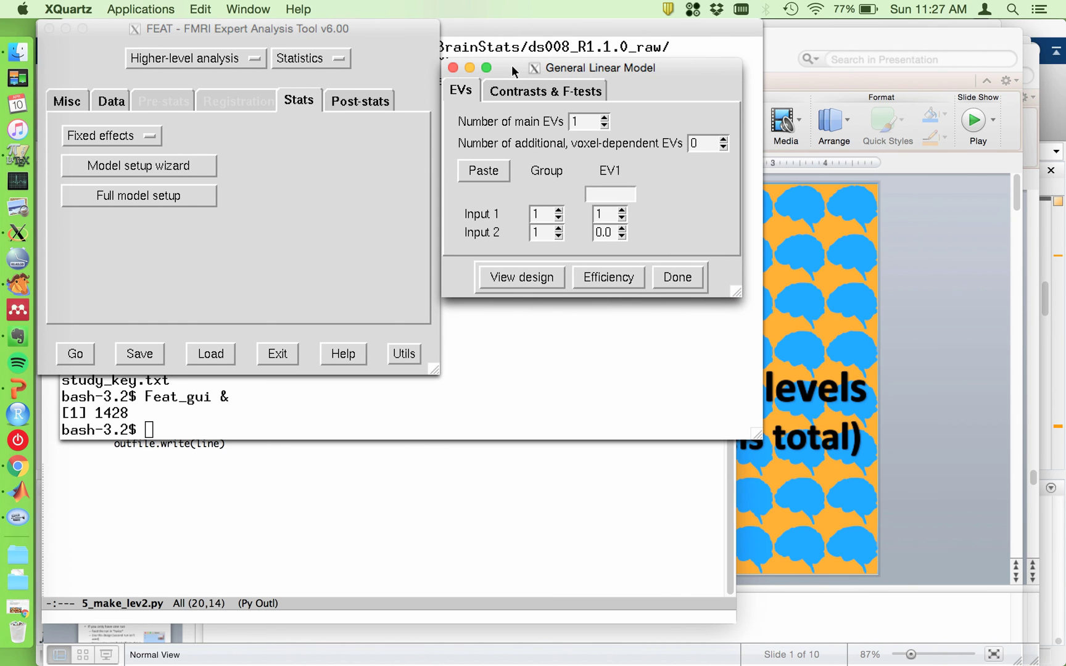
click(605, 119)
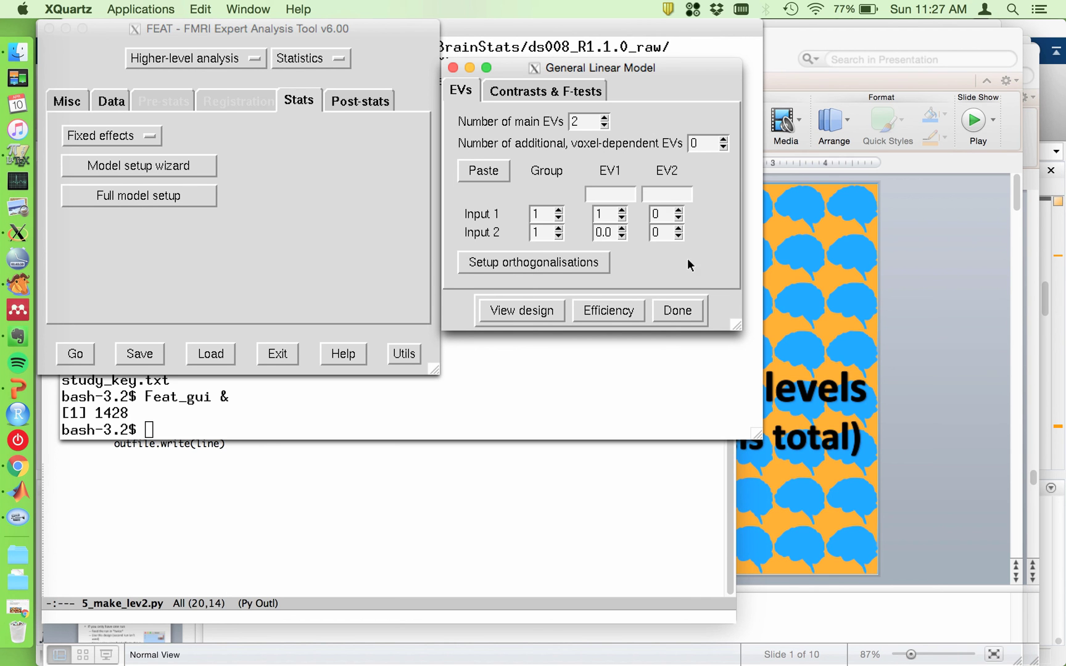
click(678, 235)
click(452, 68)
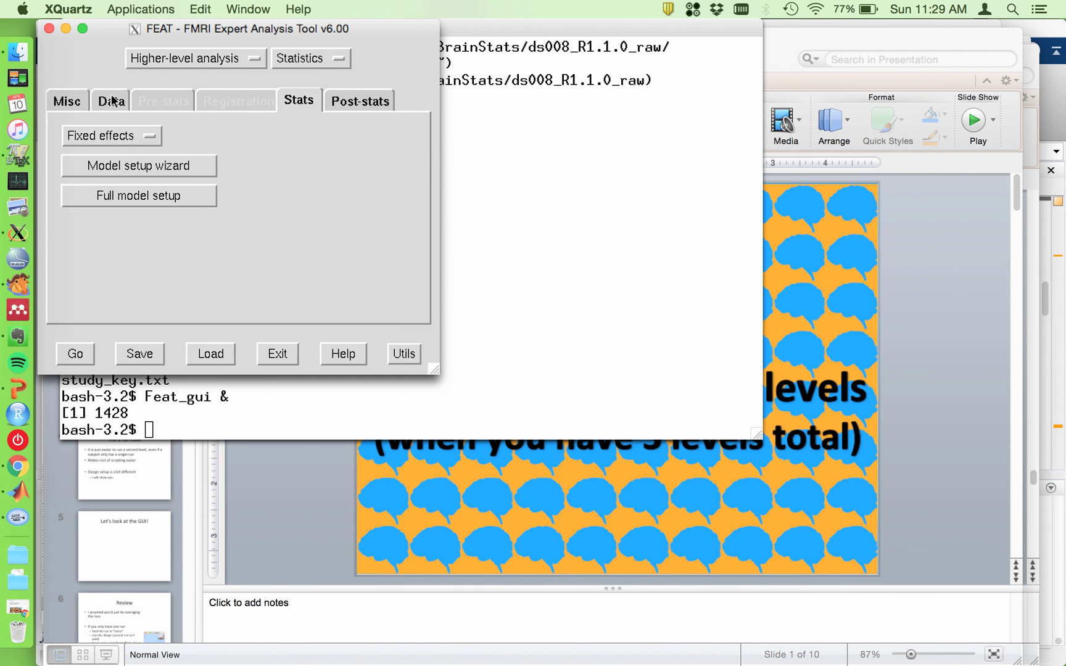
- Show FEAT's Data tab (2 FEAT directories, copes 1 and 2), then switch to PowerPoint
click(111, 100)
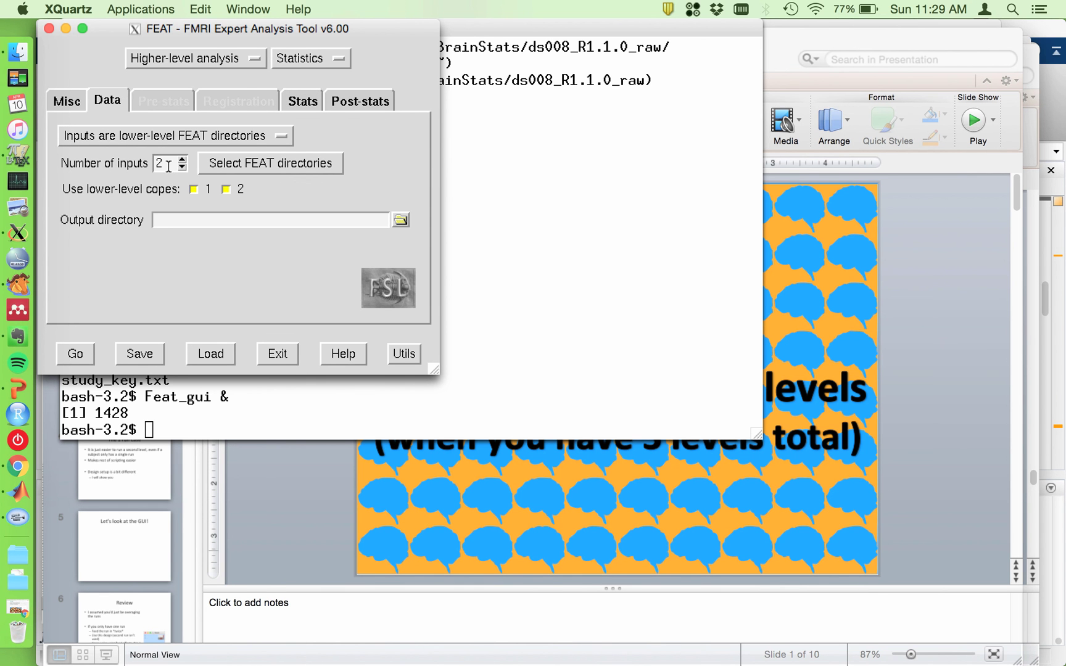
key(super+Tab)
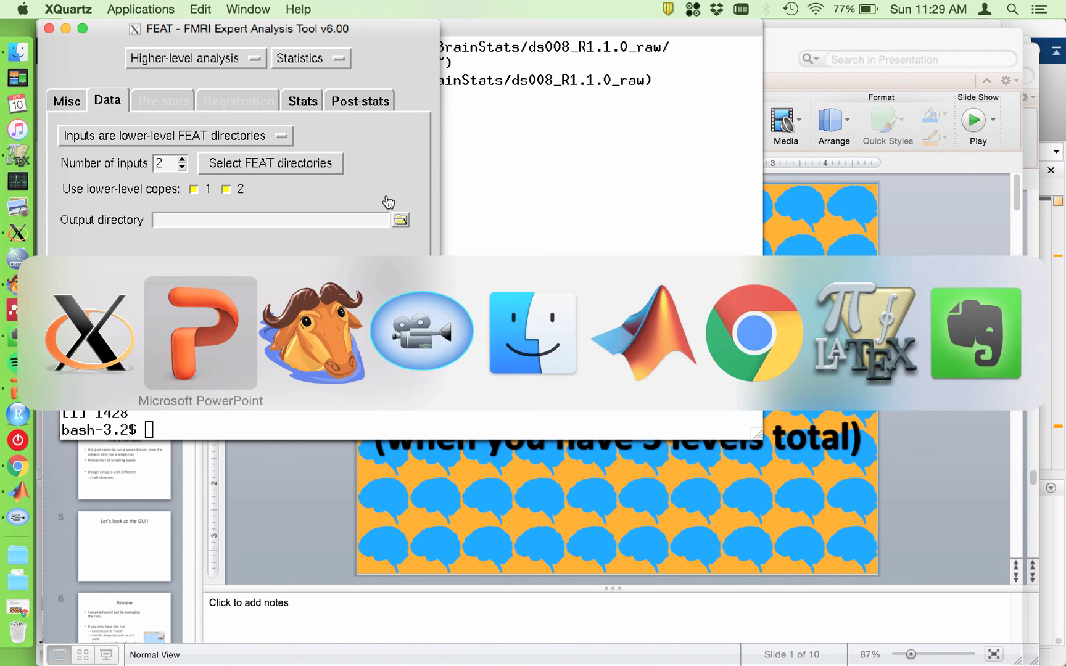